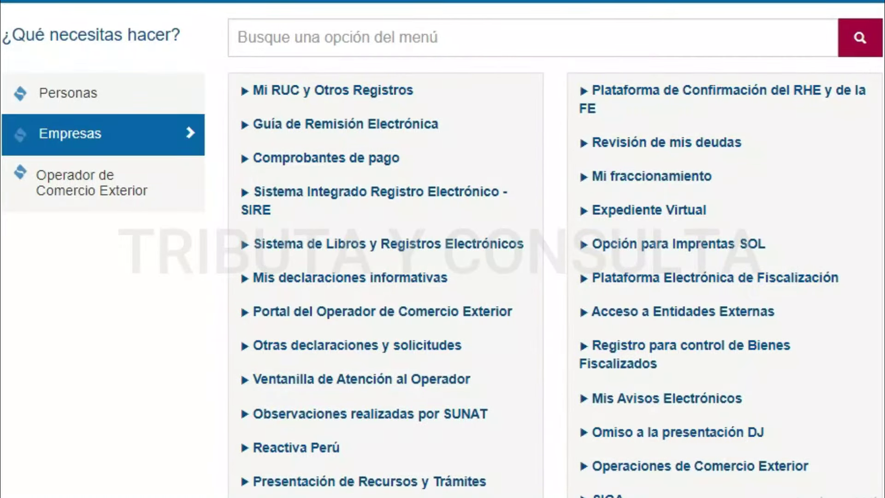
- Open 'Emisión de Factura Electrónica' from the Accesos Directos section of the SOL menu
{"action": "scroll", "coordinate": [443, 249], "scroll_direction": "down", "scroll_amount": 10}
{"action": "scroll", "coordinate": [442, 249], "scroll_direction": "up", "scroll_amount": 10}
{"action": "scroll", "coordinate": [443, 249], "scroll_direction": "down", "scroll_amount": 9}
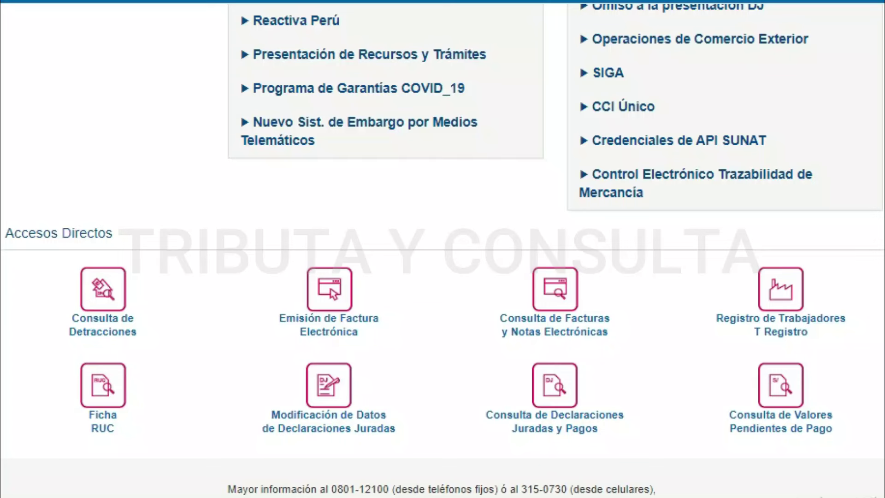
{"action": "scroll", "coordinate": [442, 248], "scroll_direction": "down", "scroll_amount": 1}
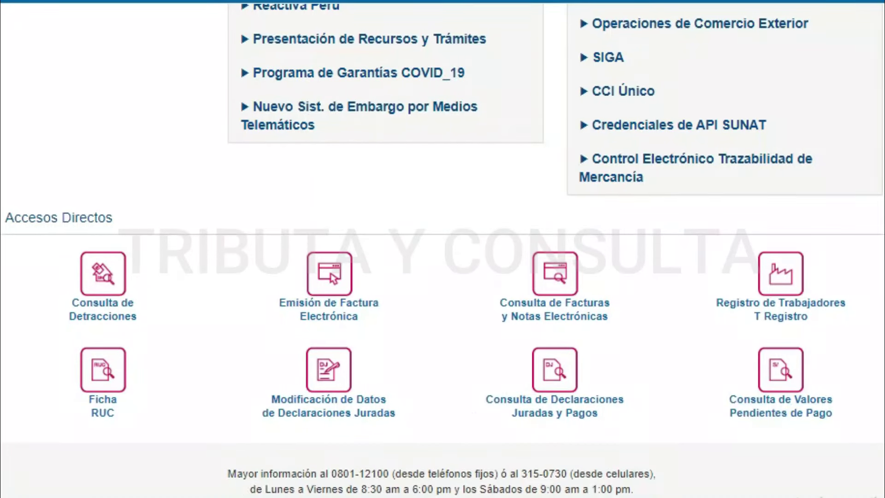
{"action": "left_click", "coordinate": [347, 302]}
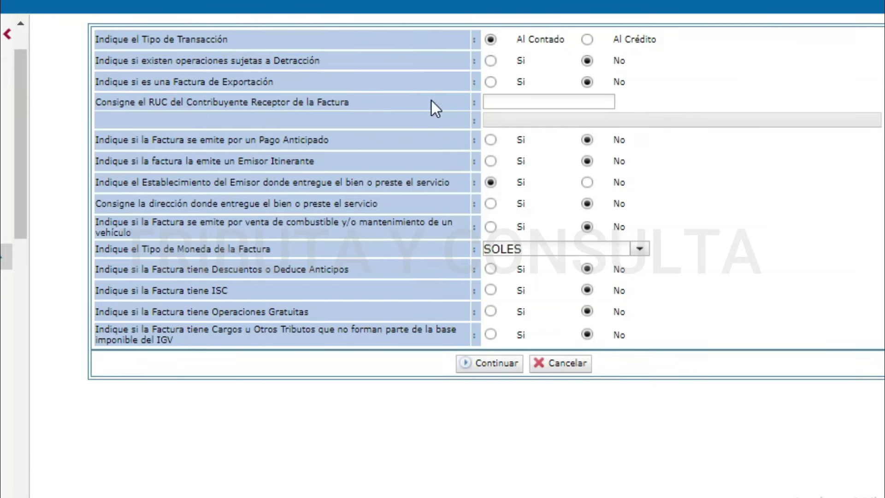
- Set Detracción to 'Sí' and accept the notice that every item must be subject to it
{"action": "left_click", "coordinate": [490, 60]}
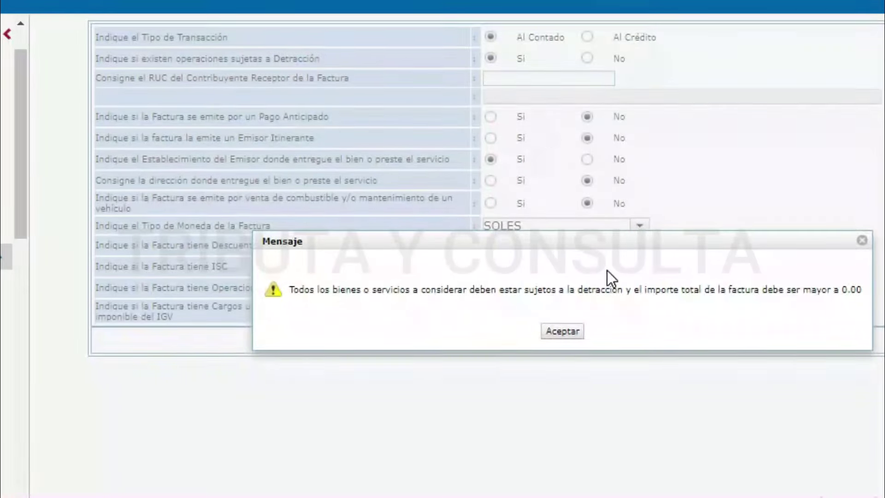
{"action": "left_click", "coordinate": [577, 328]}
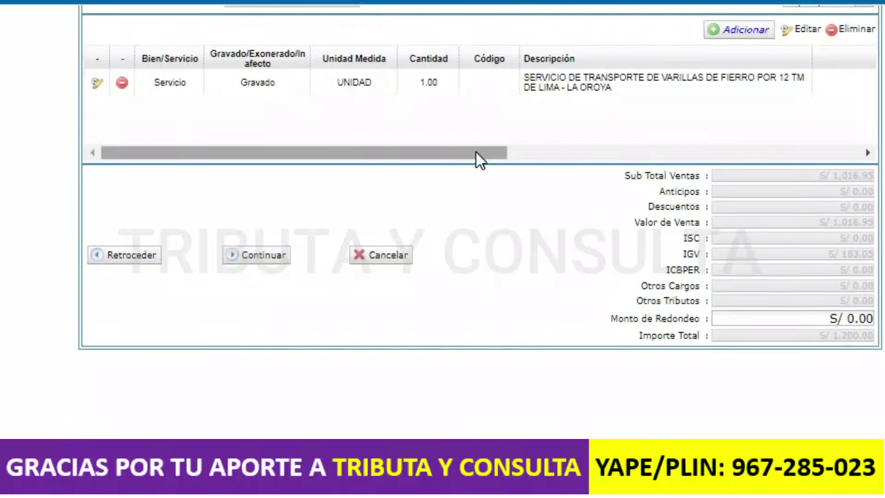
- Review the iron-rod transport line's columns and S/ 1,200.00 total, then continue to the next step
{"action": "left_click_drag", "start_coordinate": [476, 152], "coordinate": [547, 160]}
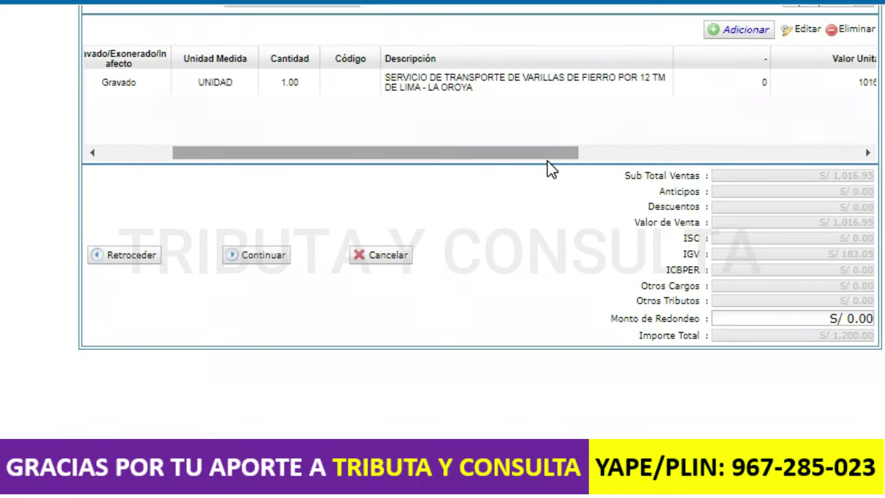
{"action": "left_click", "coordinate": [610, 90]}
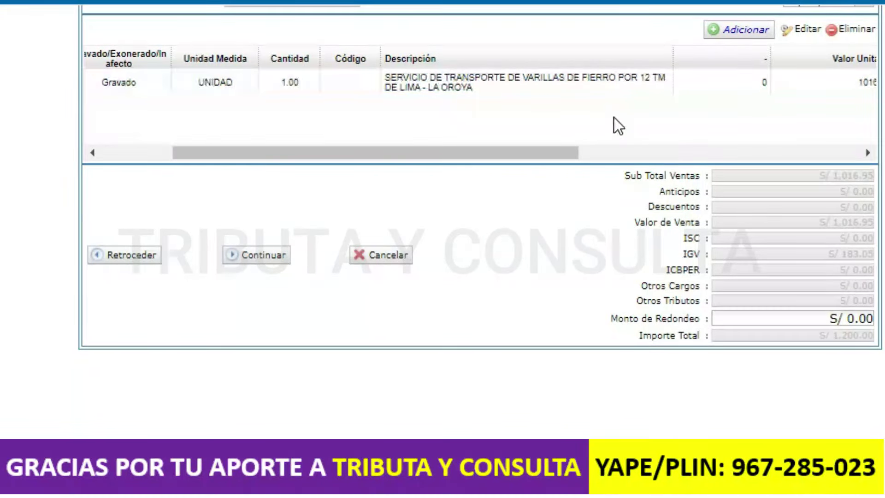
{"action": "left_click_drag", "start_coordinate": [546, 158], "coordinate": [610, 154]}
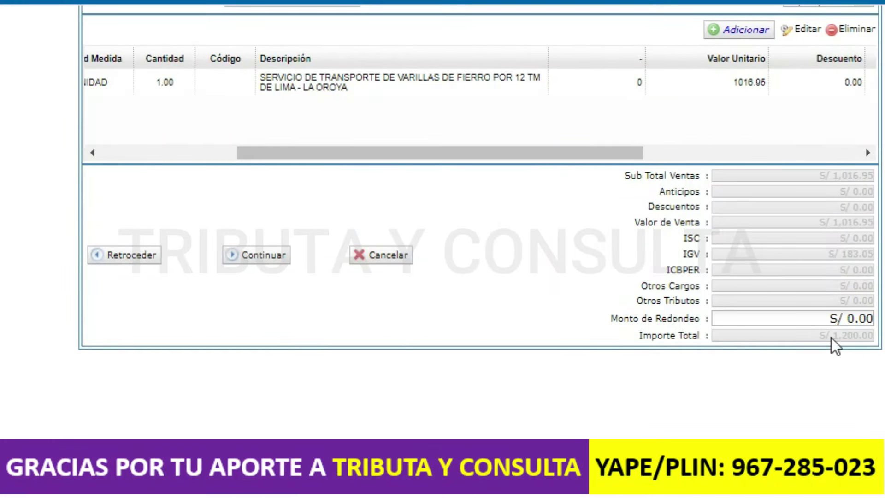
{"action": "left_click", "coordinate": [259, 264]}
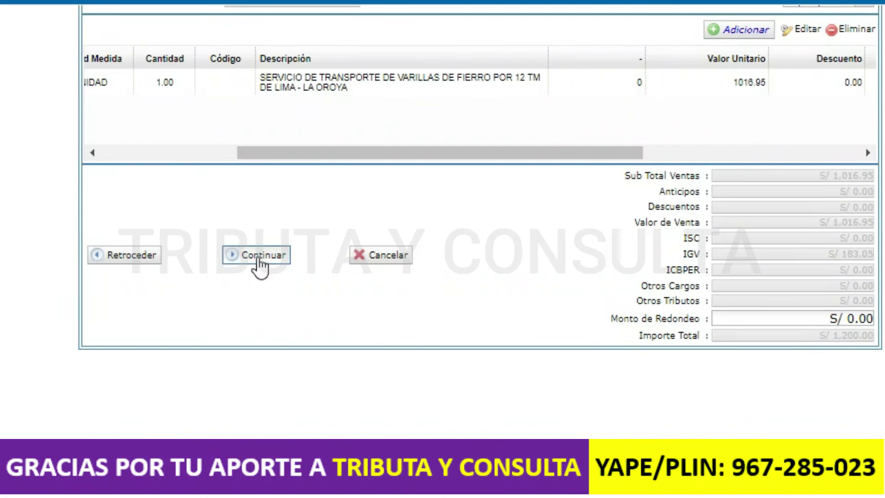
{"action": "left_click", "coordinate": [260, 261]}
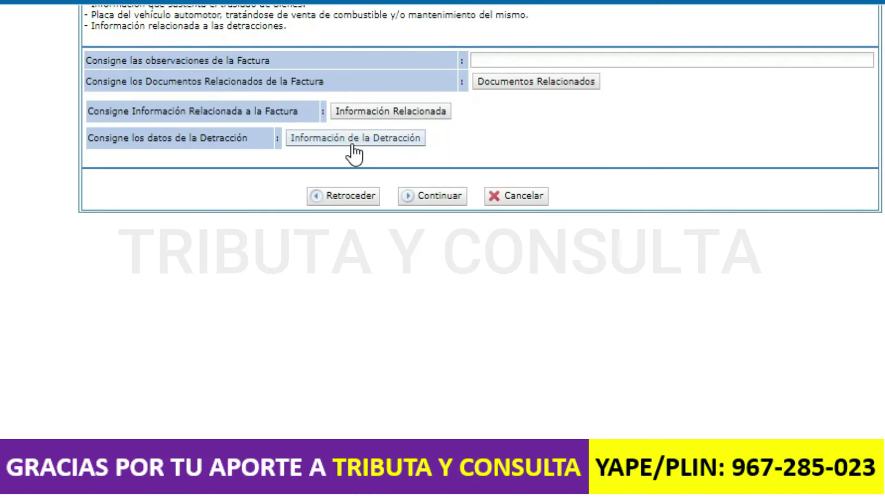
- Choose Servicios de Transporte Carga with code 027 and enter the Banco de la Nación account number
{"action": "left_click", "coordinate": [305, 141]}
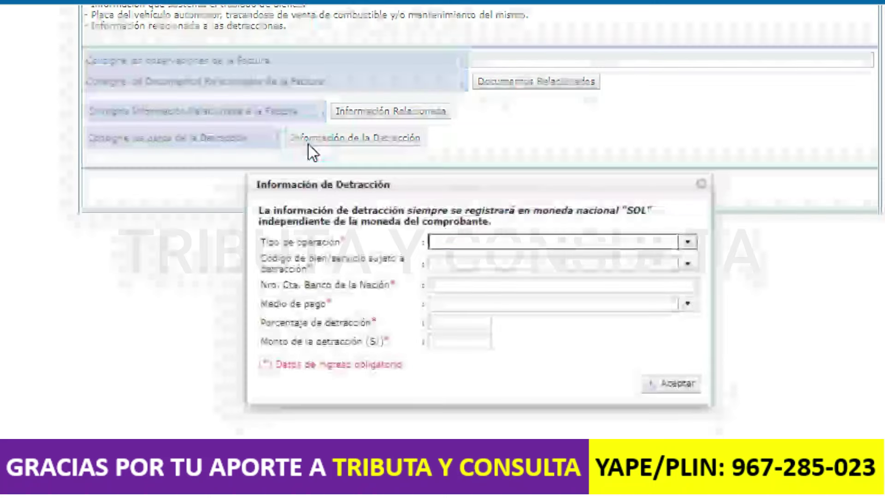
{"action": "left_click_drag", "start_coordinate": [608, 187], "coordinate": [515, 54]}
{"action": "left_click", "coordinate": [593, 109]}
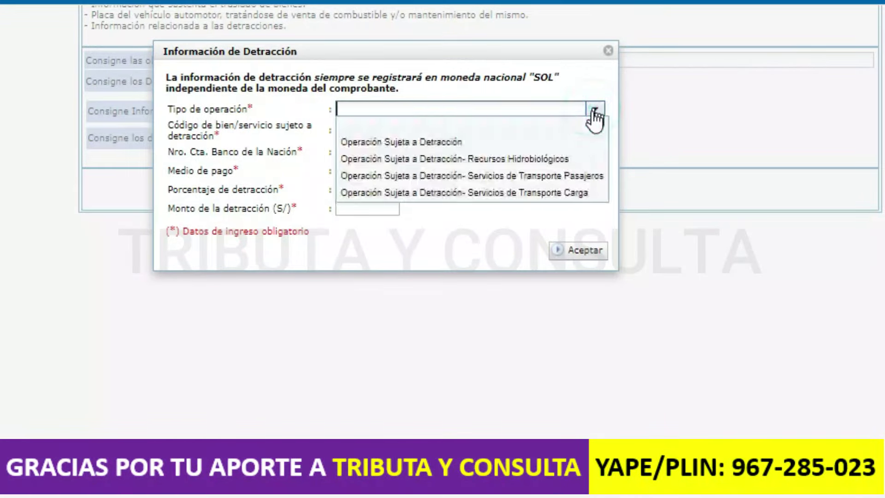
{"action": "left_click", "coordinate": [567, 191]}
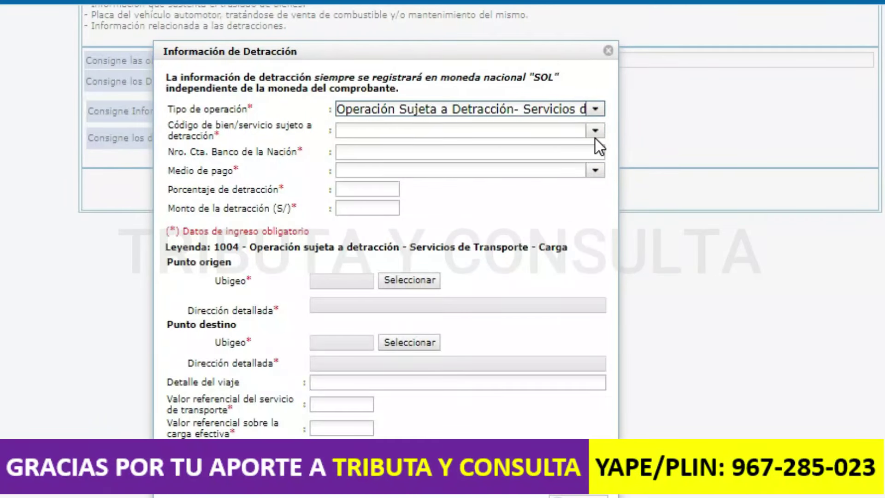
{"action": "left_click", "coordinate": [594, 131]}
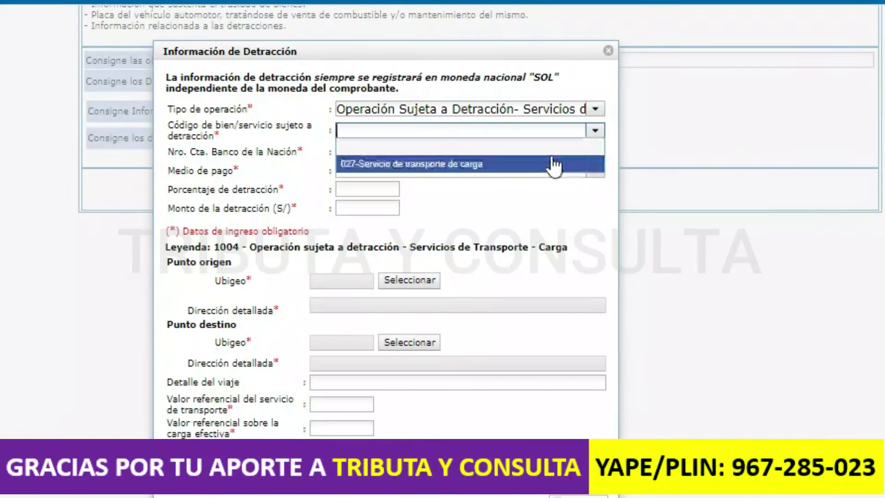
{"action": "left_click", "coordinate": [554, 164]}
{"action": "left_click", "coordinate": [586, 152]}
- Set payment method 003-Transferencia de fondos and a 4.00% detracción percentage
{"action": "left_click", "coordinate": [595, 171]}
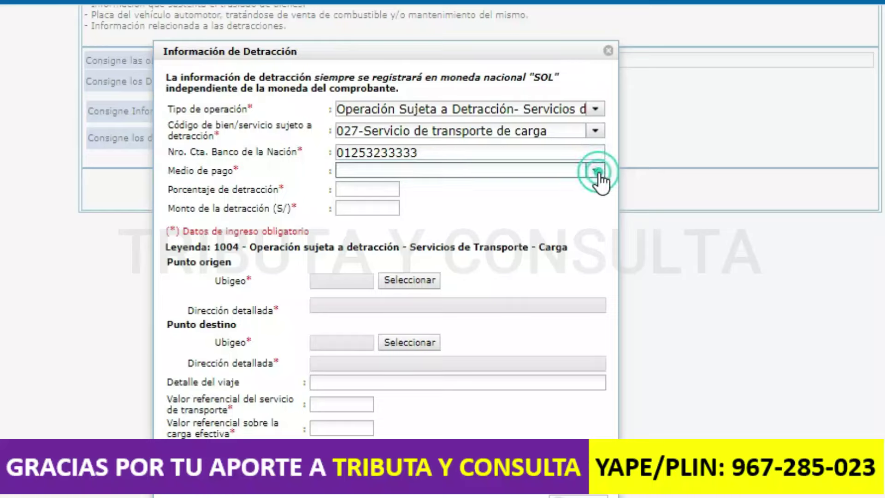
{"action": "left_click", "coordinate": [462, 243]}
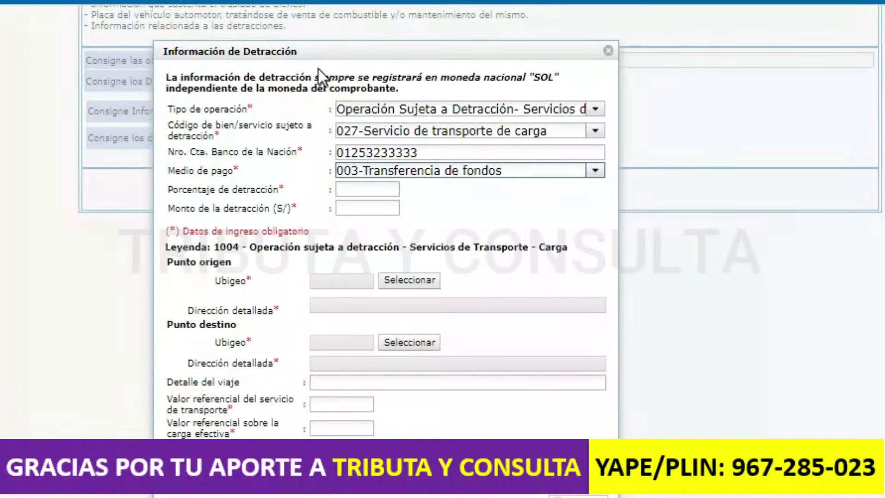
{"action": "left_click", "coordinate": [307, 56]}
{"action": "left_click_drag", "start_coordinate": [307, 56], "coordinate": [292, 38]}
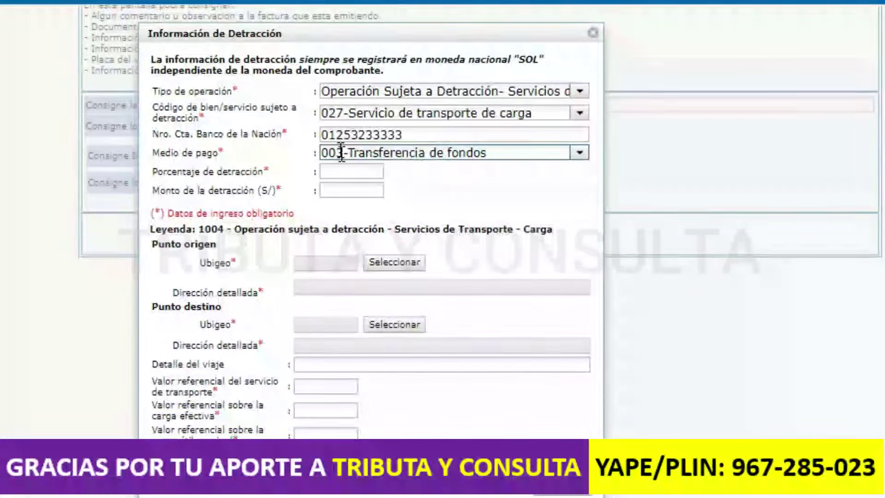
{"action": "left_click", "coordinate": [343, 170]}
{"action": "type", "text": "4"}
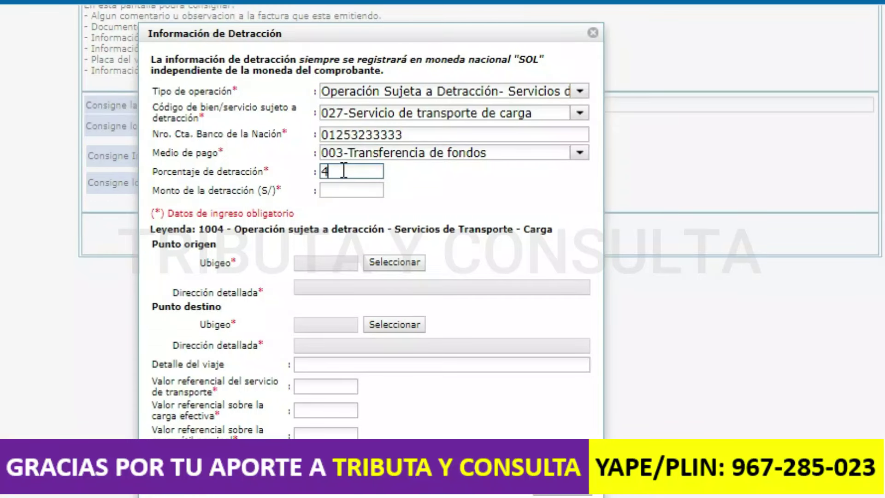
{"action": "left_click", "coordinate": [408, 187]}
- Set the origin ubigeo to LIMA, LIMA, INDEPENDENCIA (150112)
{"action": "left_click", "coordinate": [386, 264]}
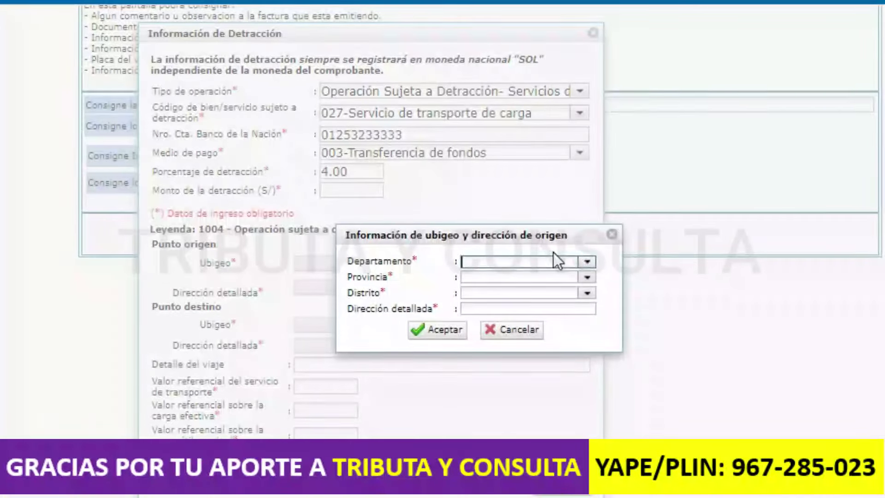
{"action": "left_click", "coordinate": [588, 262]}
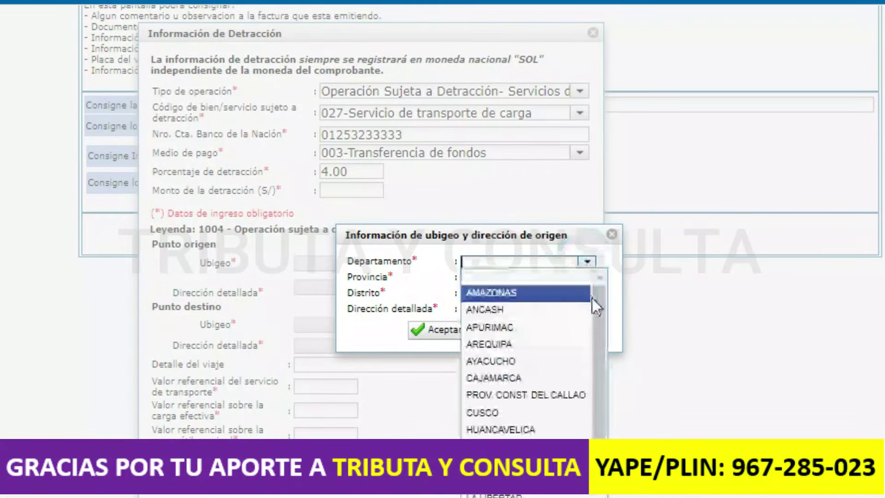
{"action": "left_click_drag", "start_coordinate": [597, 316], "coordinate": [597, 401]}
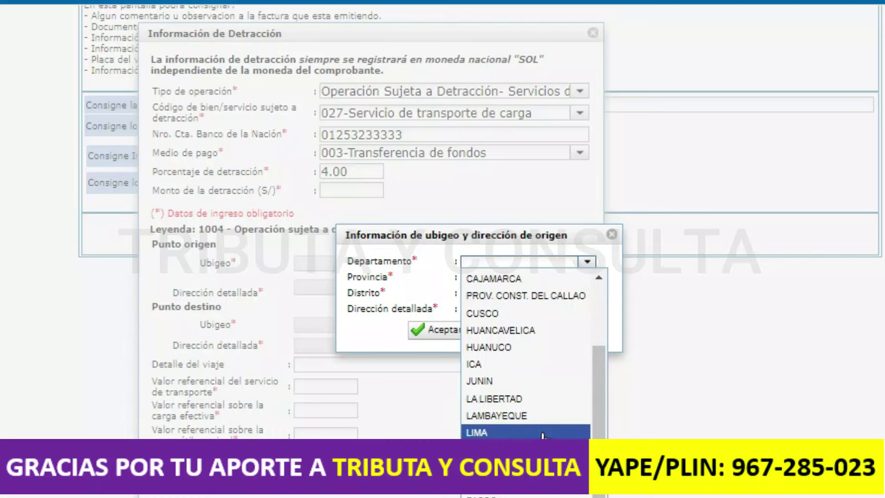
{"action": "left_click", "coordinate": [553, 430]}
{"action": "left_click", "coordinate": [587, 277]}
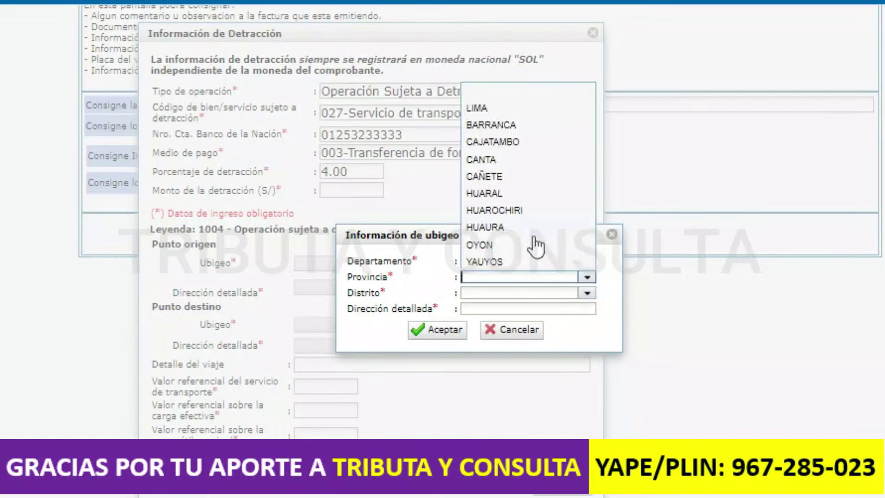
{"action": "left_click", "coordinate": [510, 110]}
{"action": "left_click", "coordinate": [585, 293]}
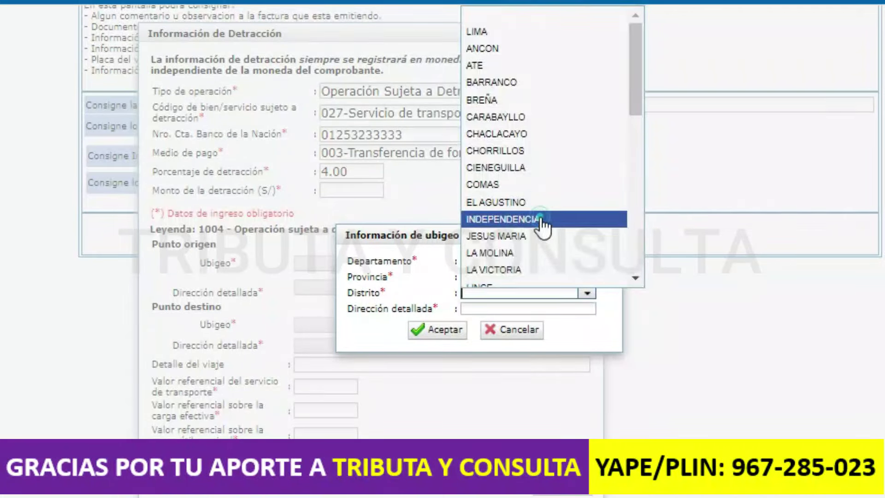
{"action": "left_click", "coordinate": [541, 220]}
{"action": "left_click", "coordinate": [527, 307]}
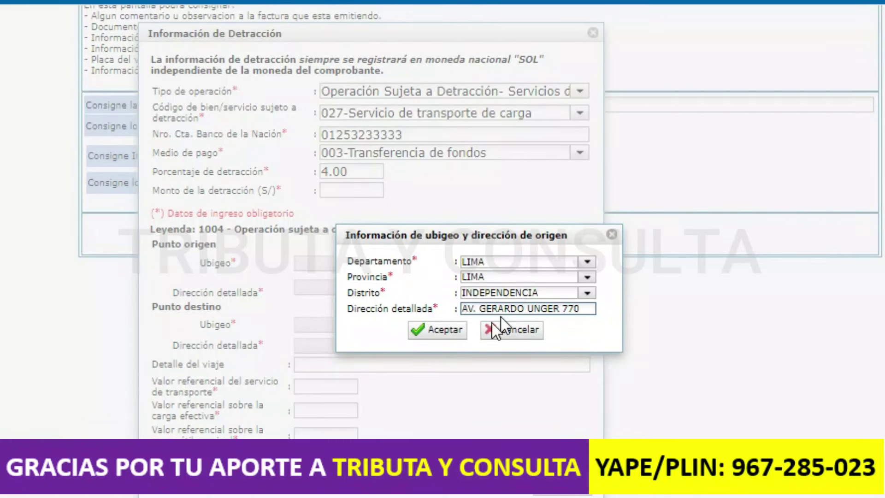
{"action": "left_click", "coordinate": [446, 333]}
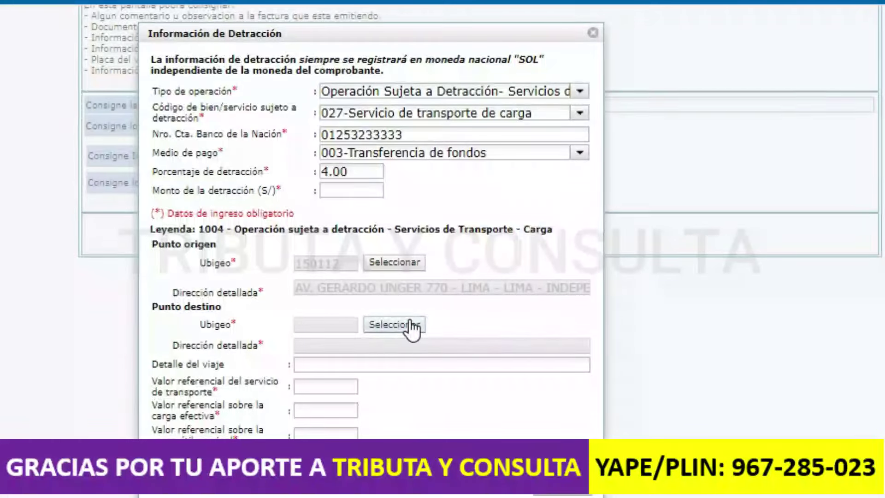
{"action": "left_click", "coordinate": [408, 322]}
{"action": "left_click", "coordinate": [587, 261]}
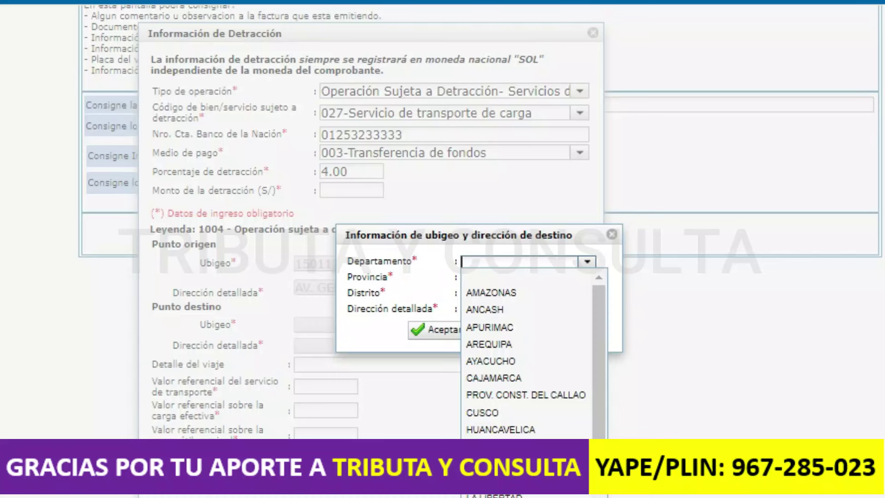
{"action": "left_click", "coordinate": [515, 481]}
{"action": "left_click", "coordinate": [585, 277]}
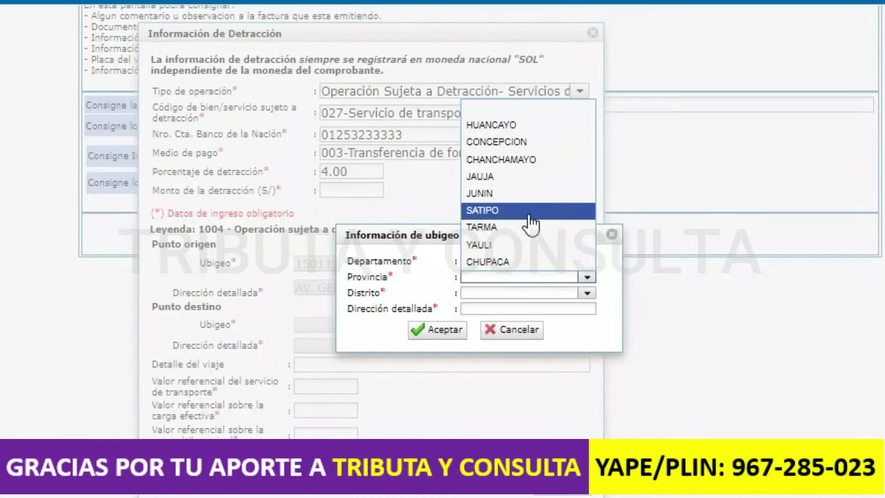
{"action": "left_click", "coordinate": [526, 246]}
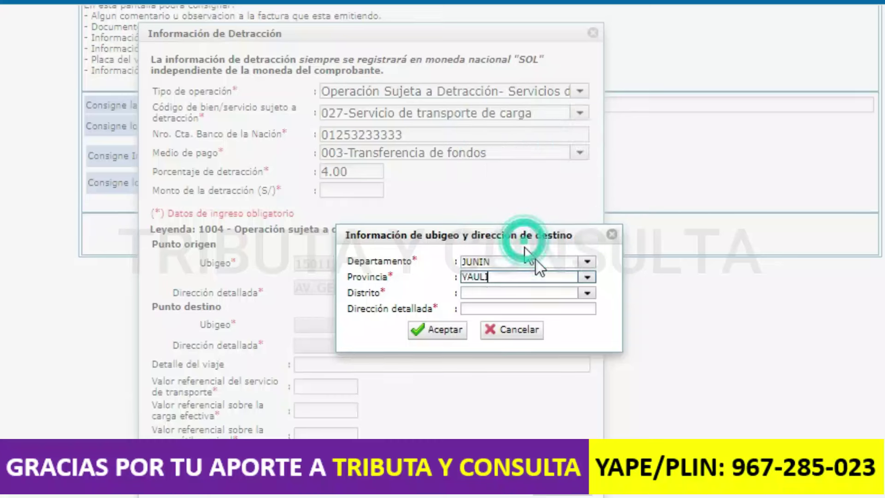
{"action": "left_click", "coordinate": [586, 293]}
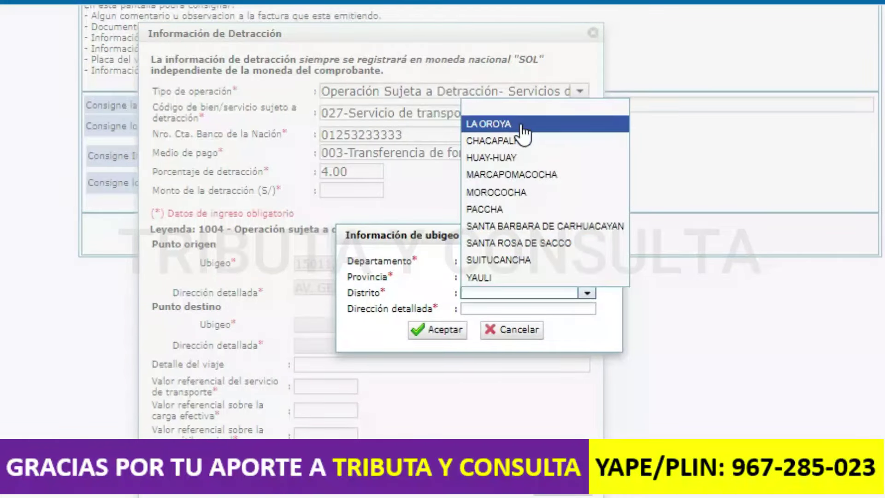
{"action": "left_click", "coordinate": [517, 124]}
{"action": "left_click", "coordinate": [478, 307]}
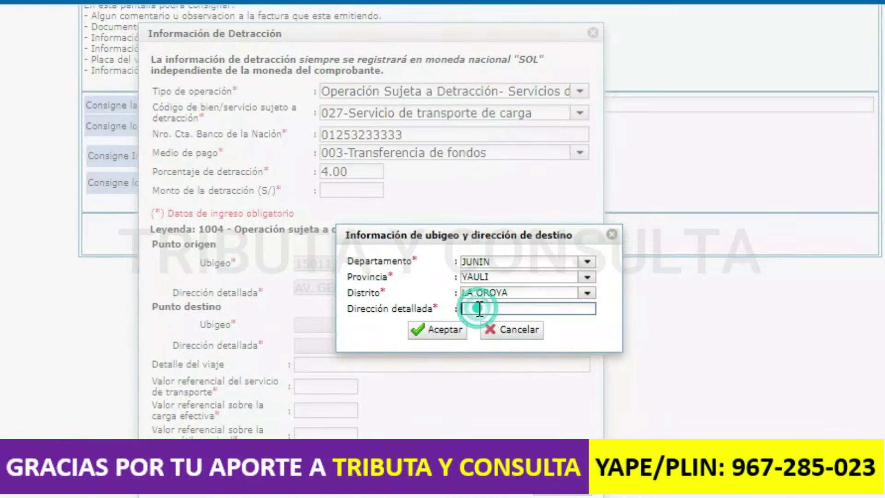
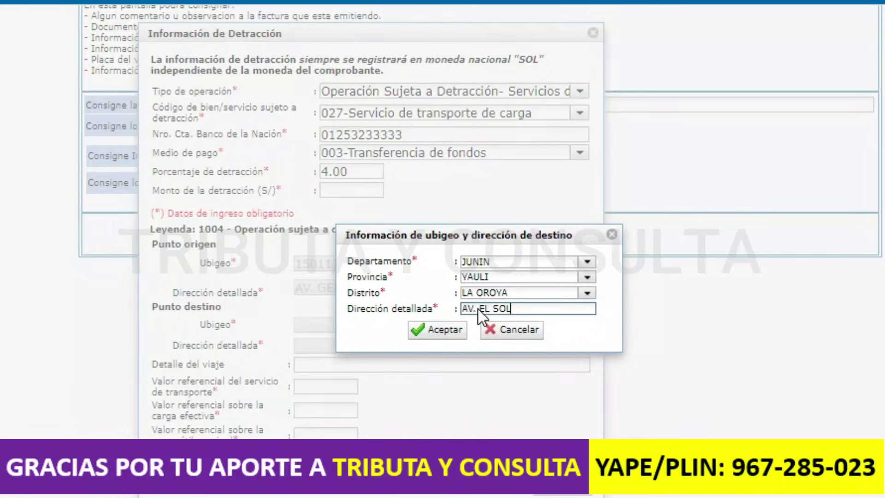
{"action": "left_click", "coordinate": [455, 330]}
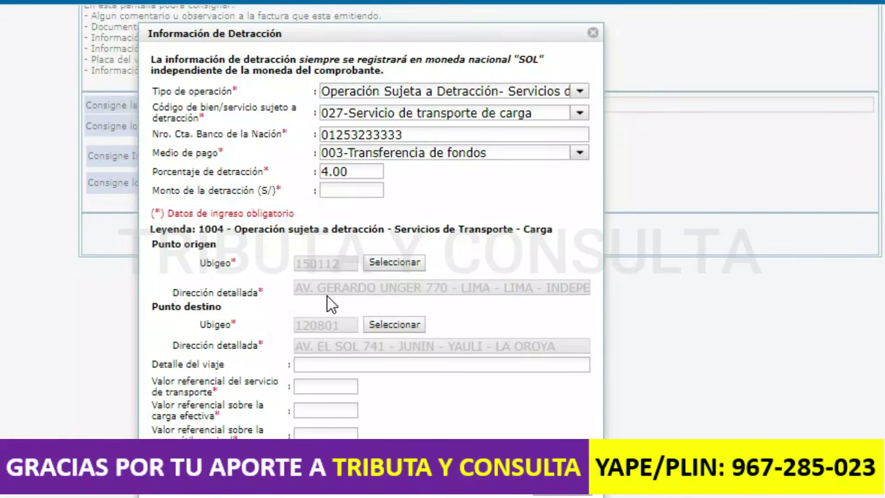
- Enter 'TRANSPORTE DE VARILLAS DE FIERRO' as the trip detail
{"action": "left_click", "coordinate": [350, 365]}
{"action": "type", "text": "TRANSPORTE DE VARILLAS DE FIERRO"}
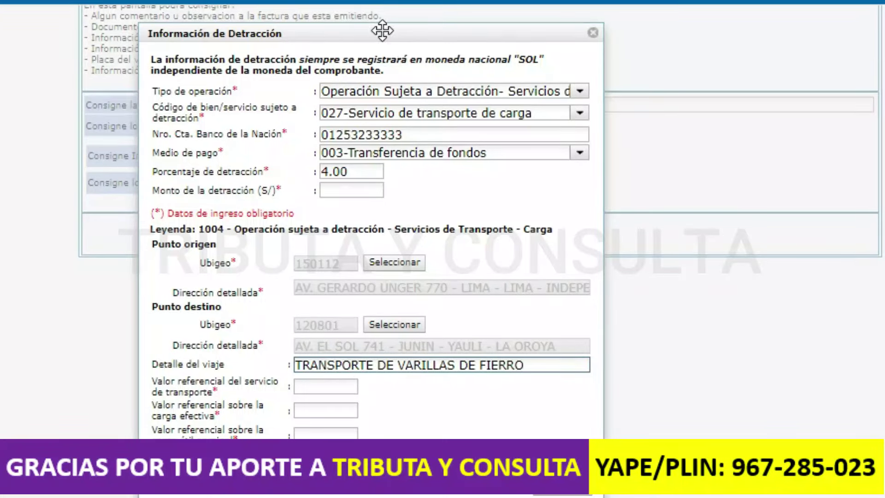
{"action": "scroll", "coordinate": [382, 31], "scroll_direction": "up", "scroll_amount": 1}
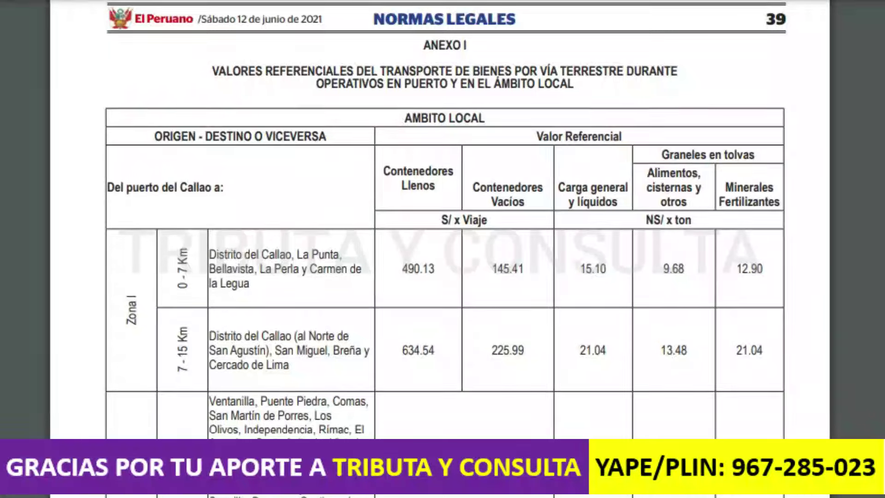
- Browse the El Peruano rate tables, then check the trip data in the spreadsheet
{"action": "scroll", "coordinate": [445, 230], "scroll_direction": "down", "scroll_amount": 1}
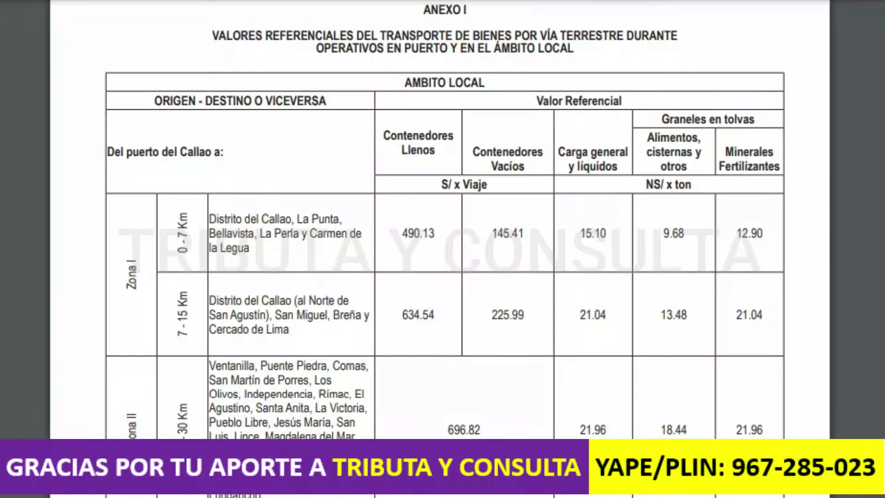
{"action": "scroll", "coordinate": [445, 230], "scroll_direction": "down", "scroll_amount": 3}
{"action": "scroll", "coordinate": [444, 230], "scroll_direction": "up", "scroll_amount": 2}
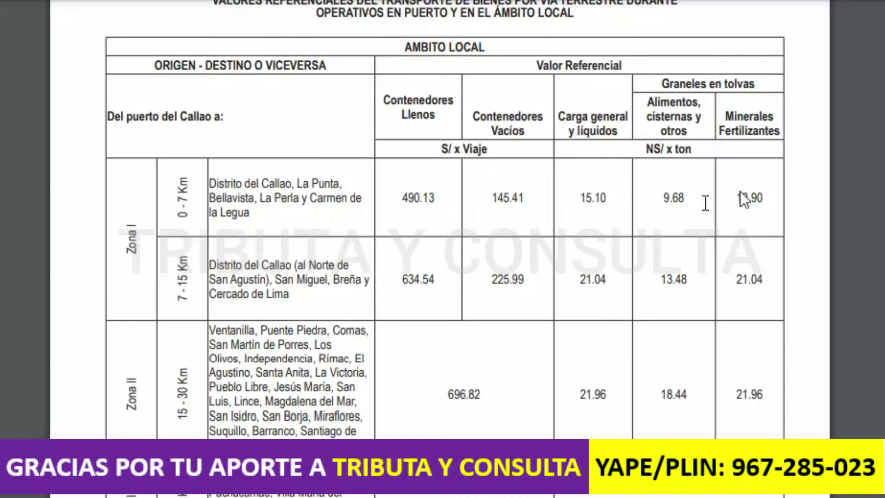
{"action": "scroll", "coordinate": [444, 231], "scroll_direction": "down", "scroll_amount": 12}
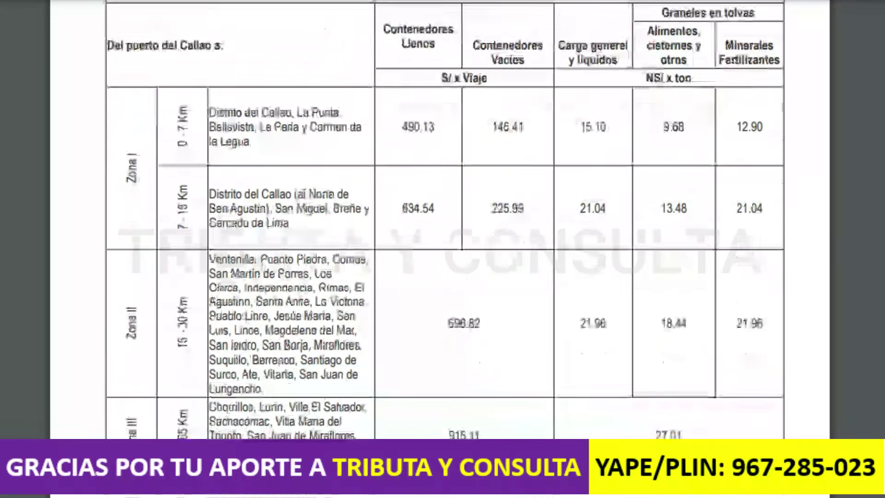
{"action": "scroll", "coordinate": [445, 230], "scroll_direction": "down", "scroll_amount": 20}
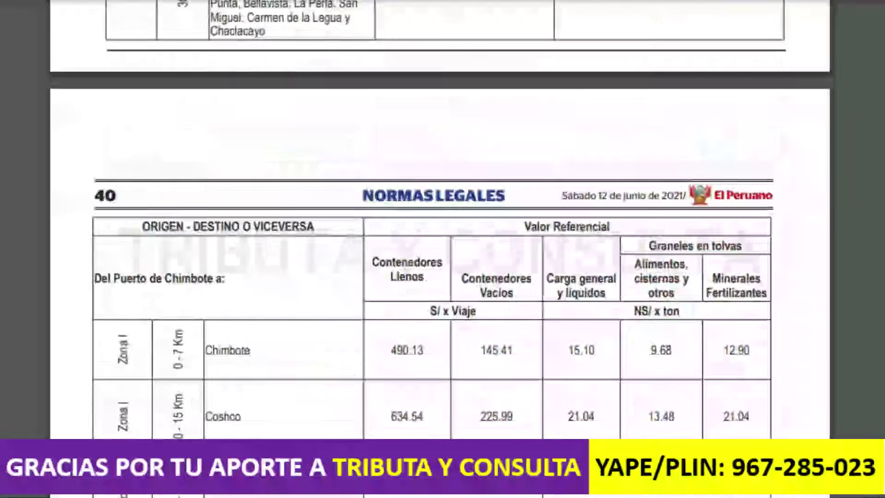
{"action": "scroll", "coordinate": [445, 230], "scroll_direction": "down", "scroll_amount": 8}
{"action": "scroll", "coordinate": [445, 231], "scroll_direction": "down", "scroll_amount": 1}
{"action": "scroll", "coordinate": [445, 230], "scroll_direction": "up", "scroll_amount": 20}
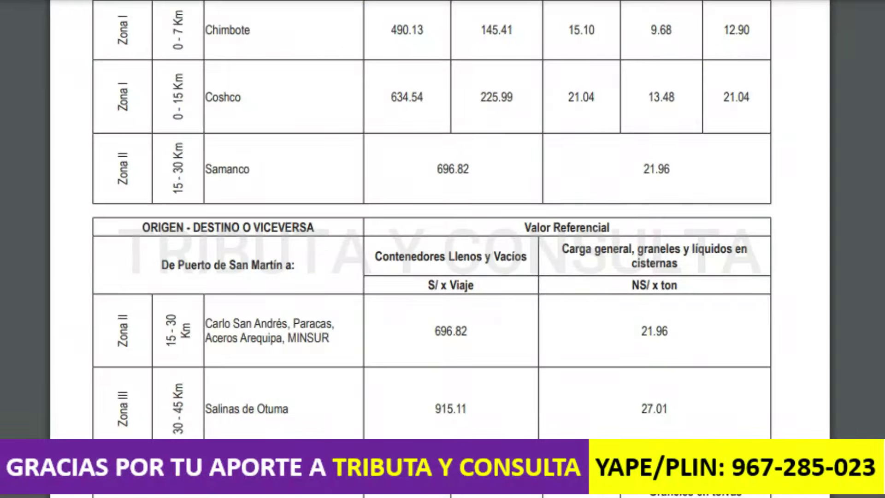
{"action": "key", "text": "alt+Tab"}
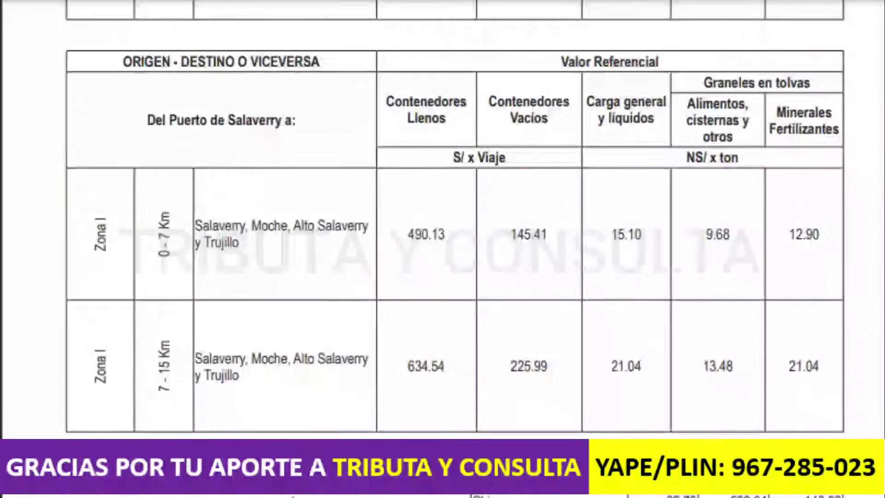
- Copy the Lima–La Oroya rate of 80.15 S/ per TM from ANEXO II into the spreadsheet
{"action": "scroll", "coordinate": [442, 219], "scroll_direction": "down", "scroll_amount": 10}
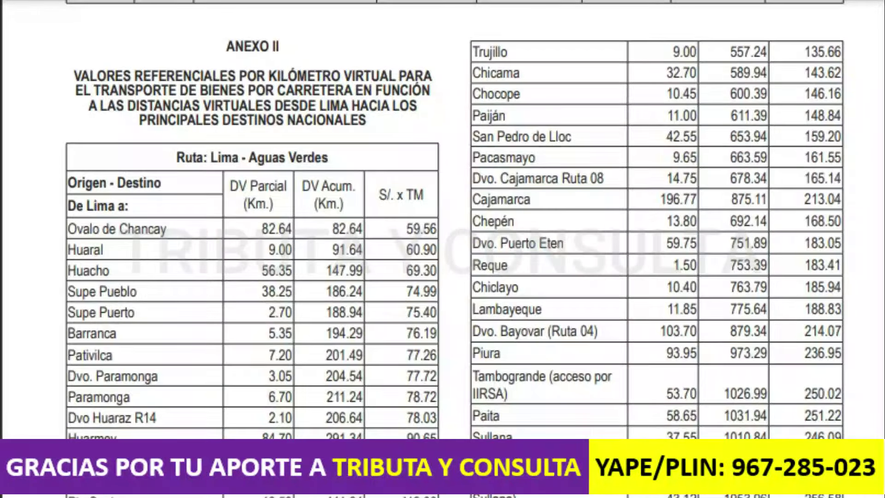
{"action": "scroll", "coordinate": [442, 219], "scroll_direction": "down", "scroll_amount": 1}
{"action": "scroll", "coordinate": [442, 220], "scroll_direction": "down", "scroll_amount": 12}
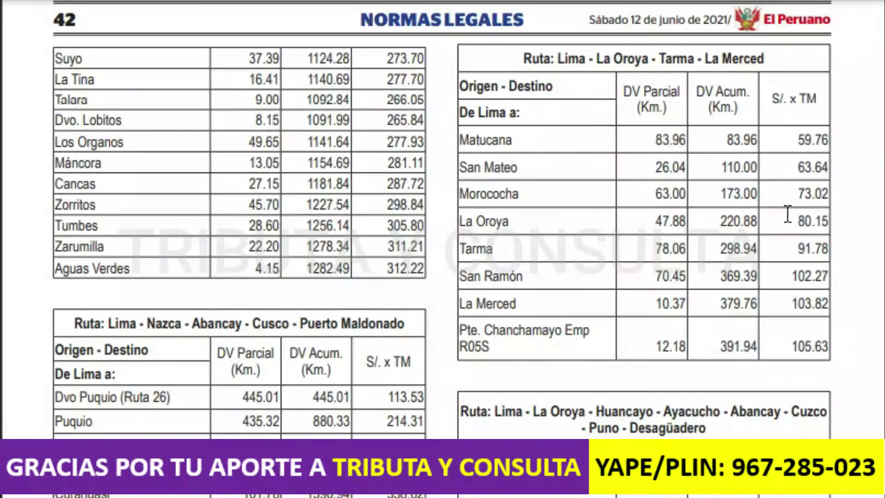
{"action": "left_click", "coordinate": [818, 219]}
{"action": "double_click", "coordinate": [818, 219]}
{"action": "key", "text": "ctrl+c"}
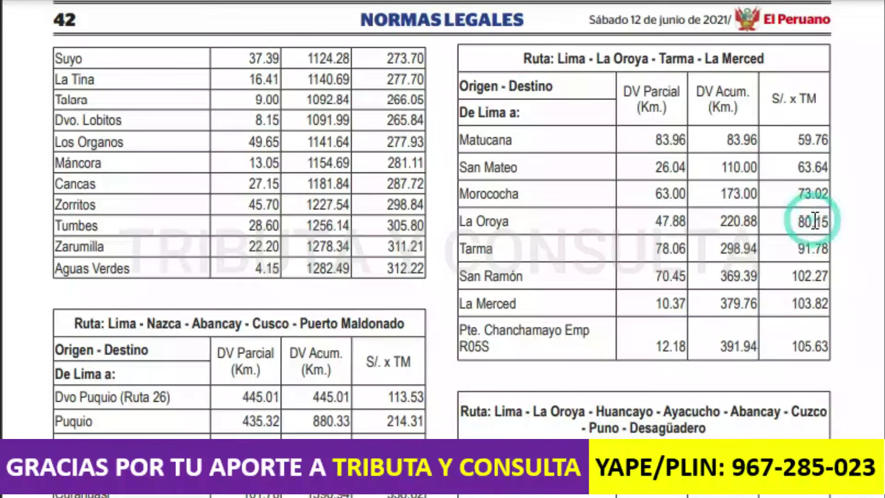
{"action": "key", "text": "alt+Tab"}
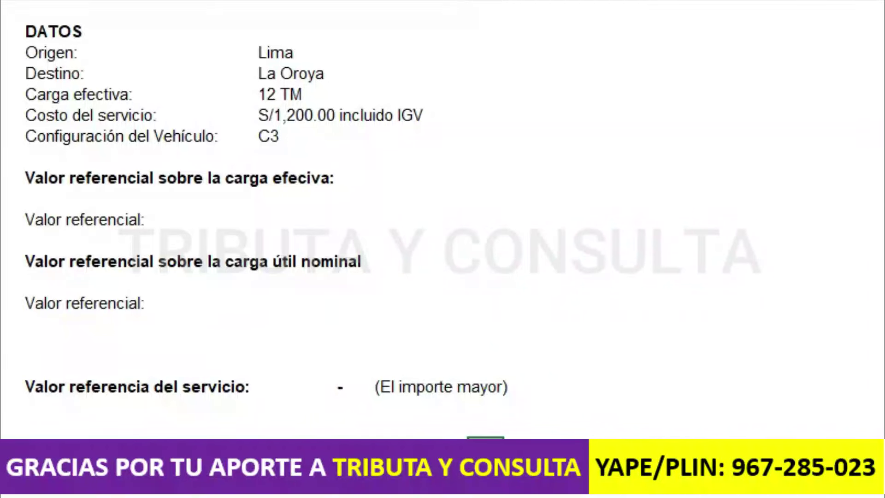
- Paste in 80.15 × 12 = 961.80 and the (Valor de TM x Carga Útil TM) x 70% formula
{"action": "key", "text": "ctrl+v"}
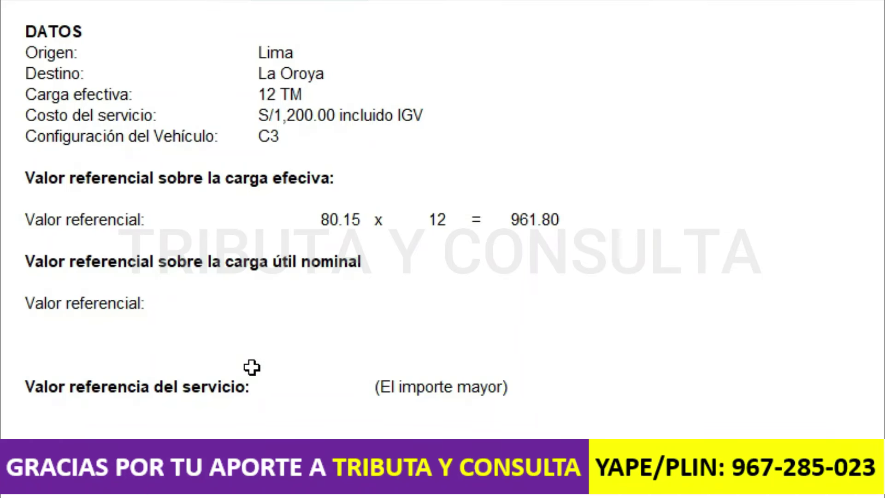
{"action": "type", "text": "(Valor de TM x Carga Útil TM) x 70%"}
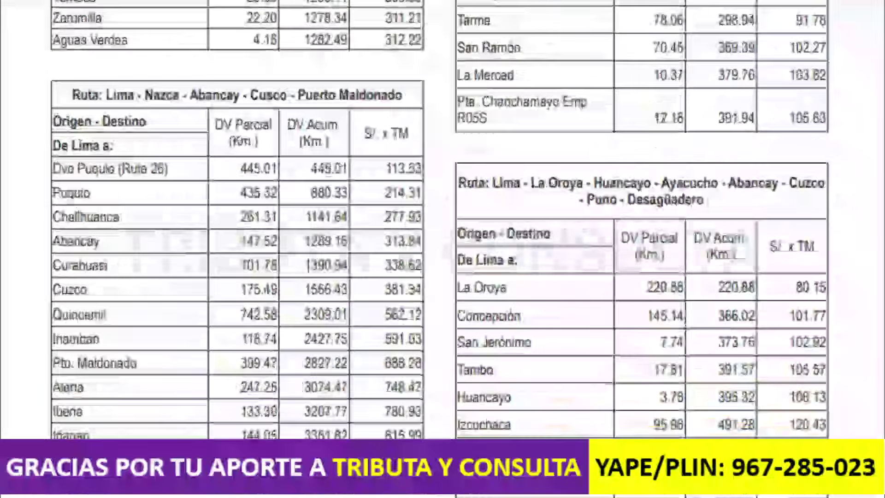
- Look up the C3 vehicle's 15-ton nominal load in ANEXO III for 80.15 × 15 × 0.7 = 841.58
{"action": "scroll", "coordinate": [442, 221], "scroll_direction": "down", "scroll_amount": 15}
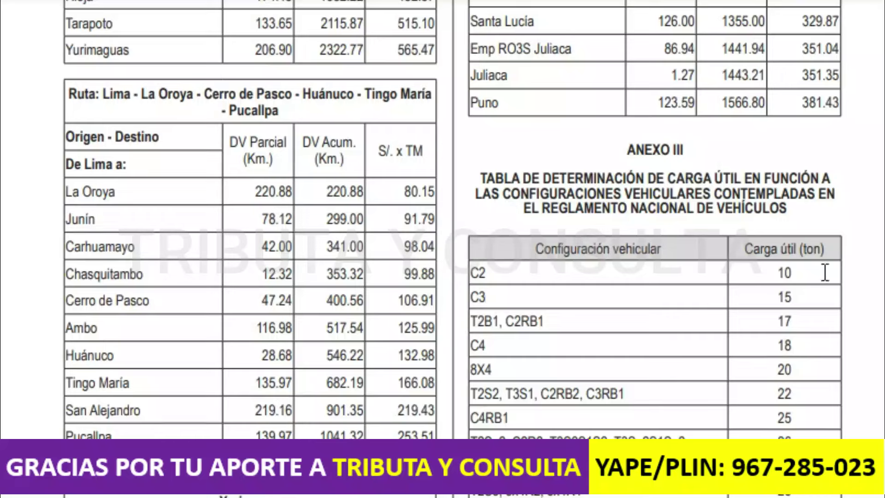
{"action": "left_click_drag", "start_coordinate": [792, 295], "coordinate": [778, 295]}
{"action": "left_click", "coordinate": [790, 297]}
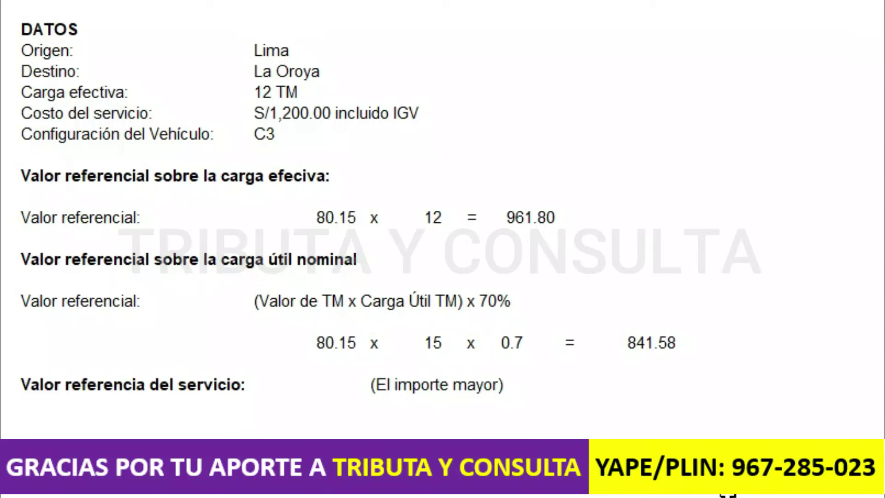
- Paste the 961.80 reference value and select the S/1,200.00 service cost for the 4% detracción calculation
{"action": "type", "text": "961.80"}
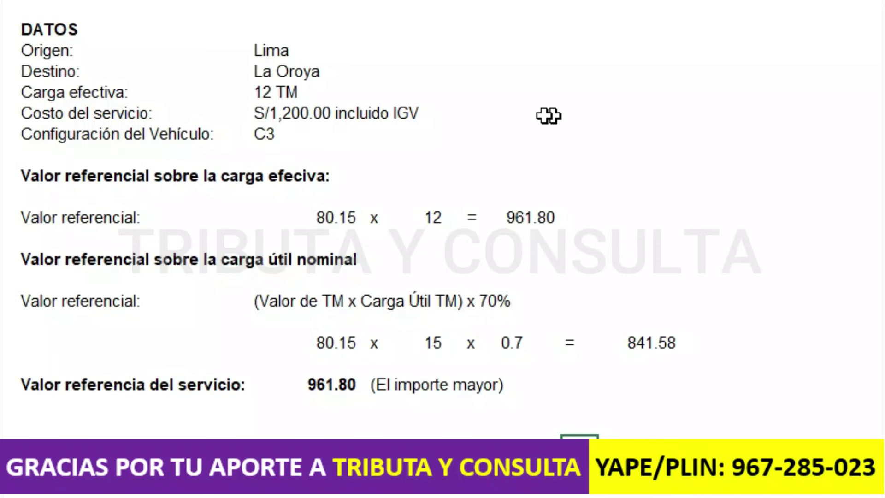
{"action": "left_click", "coordinate": [297, 117]}
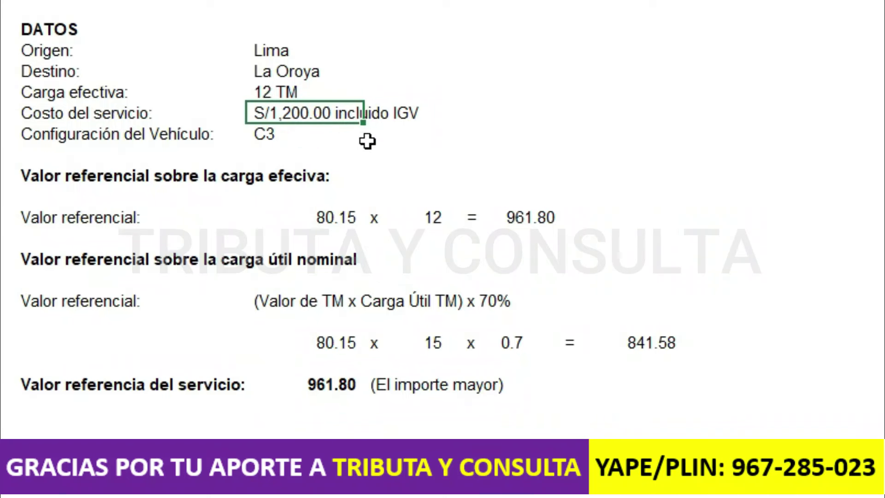
{"action": "left_click", "coordinate": [341, 422]}
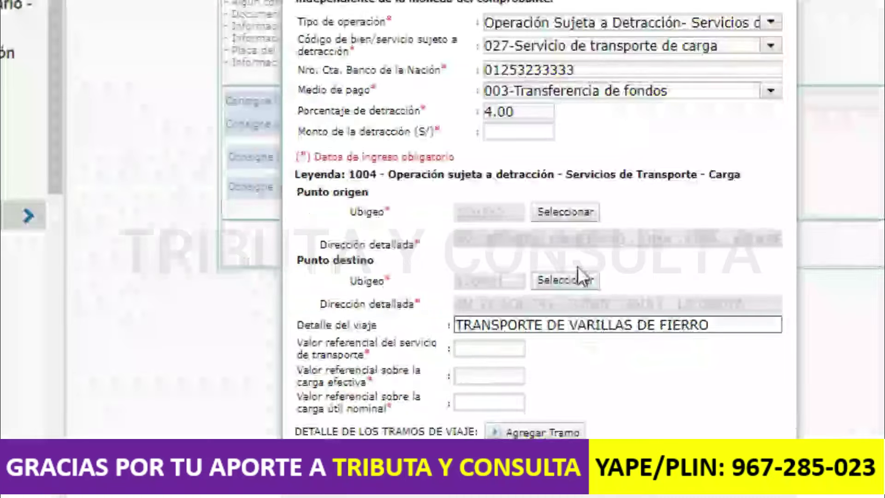
- Enter detracción amount 48, service reference value 961.80 and effective-load reference value 961.8
{"action": "left_click", "coordinate": [531, 134]}
{"action": "type", "text": "48"}
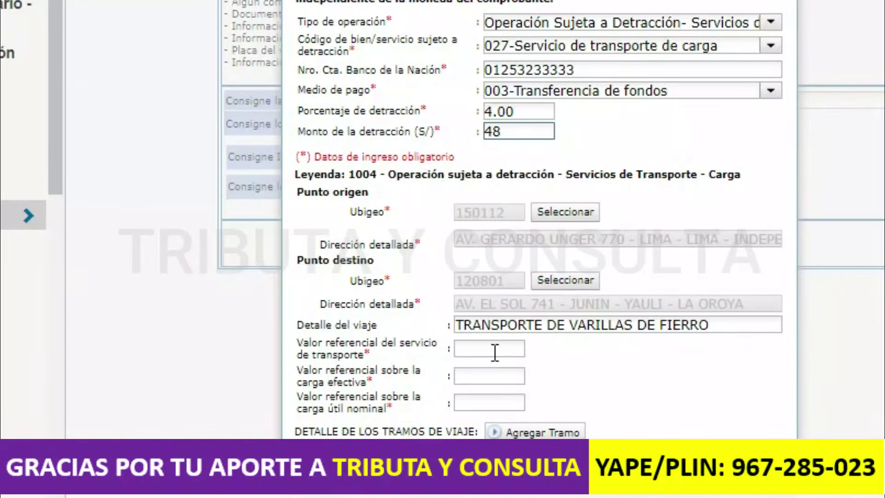
{"action": "left_click", "coordinate": [494, 351]}
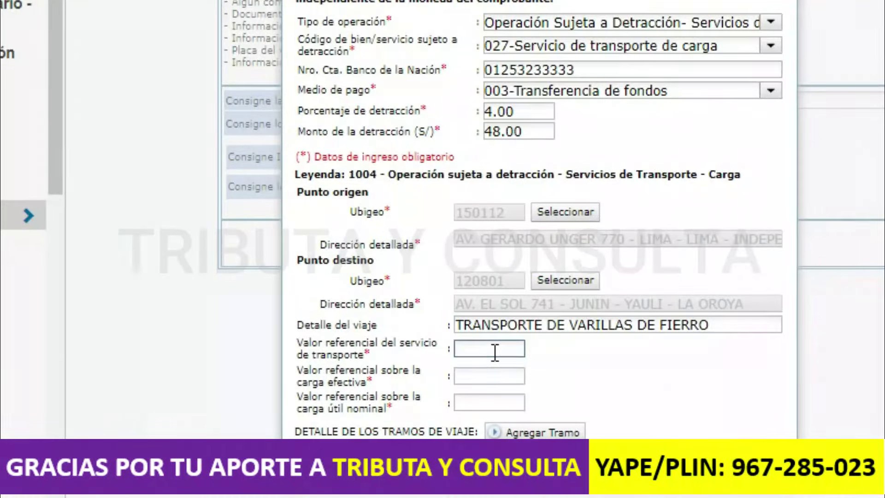
{"action": "type", "text": "961.80"}
{"action": "left_click", "coordinate": [489, 375]}
{"action": "type", "text": "961.8"}
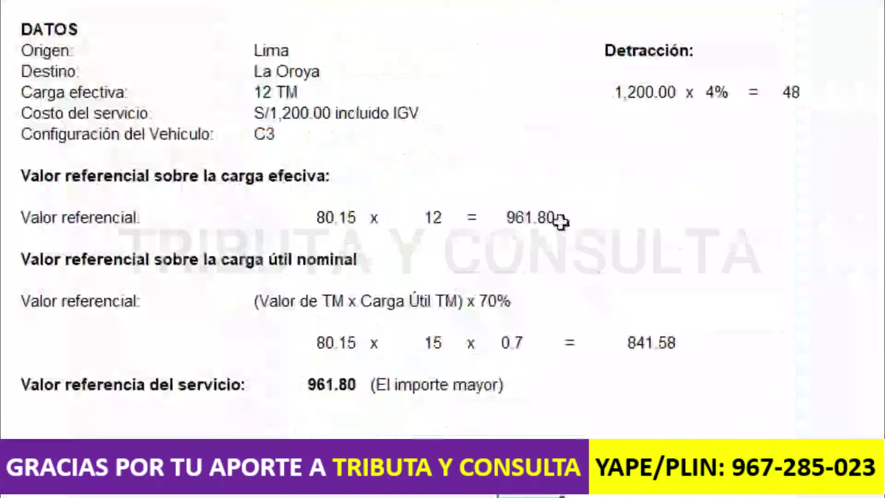
{"action": "left_click", "coordinate": [540, 219]}
{"action": "left_click", "coordinate": [69, 396]}
{"action": "left_click_drag", "start_coordinate": [150, 200], "coordinate": [491, 210]}
{"action": "left_click", "coordinate": [473, 273]}
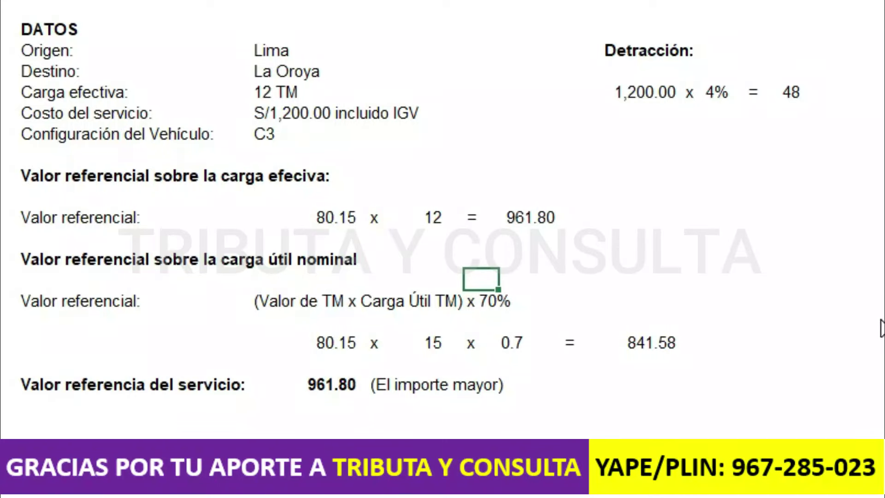
{"action": "key", "text": "alt+Tab"}
- Fill Valor referencial sobre la carga útil nominal with 841.58
{"action": "key", "text": "Tab"}
{"action": "type", "text": "844"}
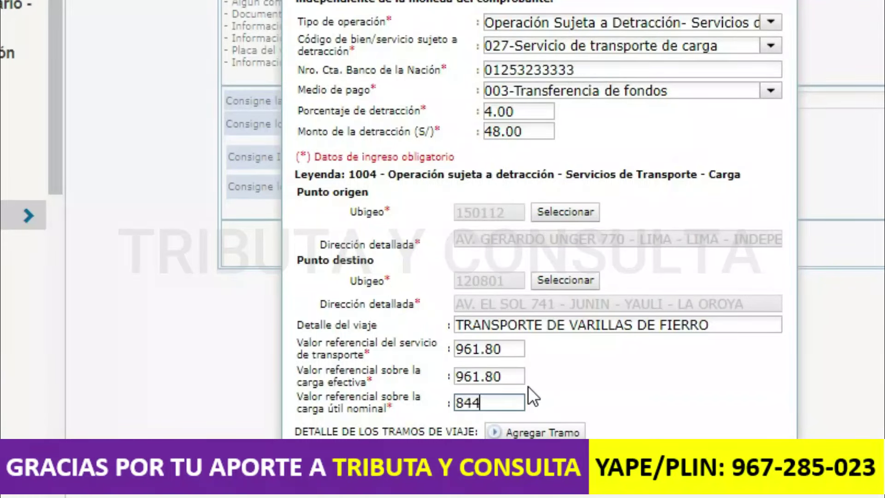
{"action": "key", "text": "BackSpace"}
{"action": "type", "text": "1.58"}
{"action": "left_click", "coordinate": [586, 381]}
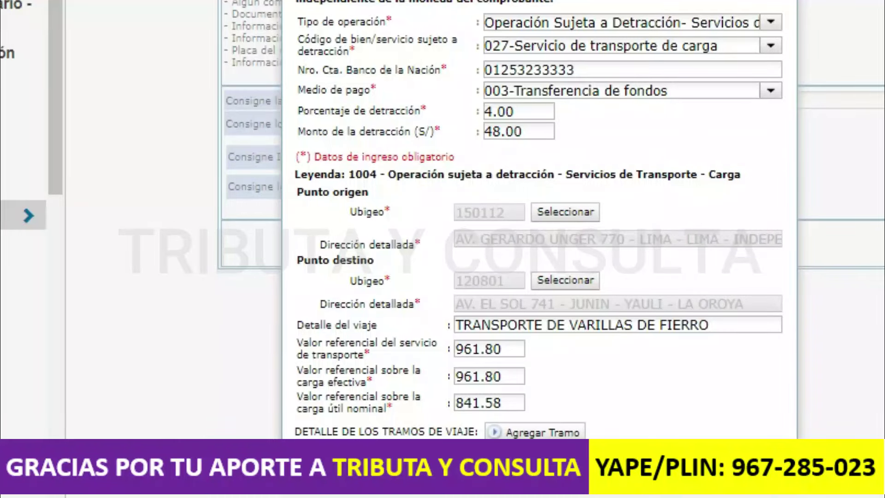
- Add a trip segment with origin LIMA / LIMA / INDEPENDENCIA (ubigeo 150112)
{"action": "left_click", "coordinate": [524, 433]}
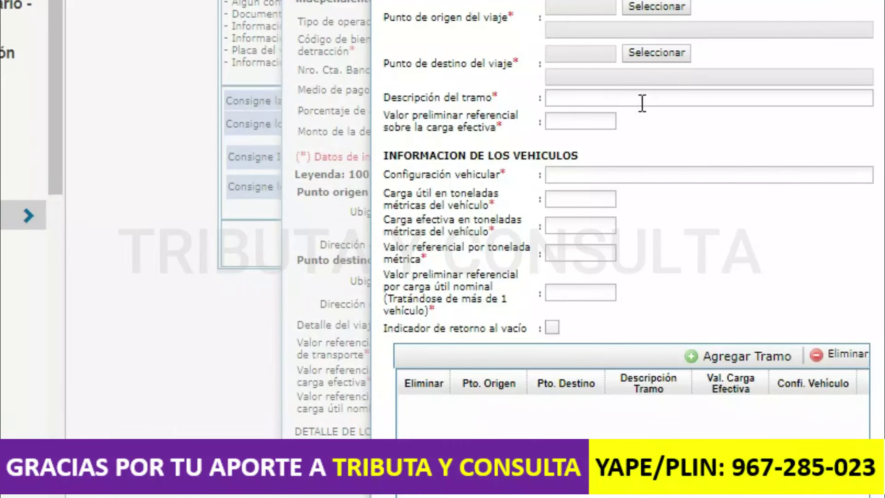
{"action": "left_click", "coordinate": [644, 9]}
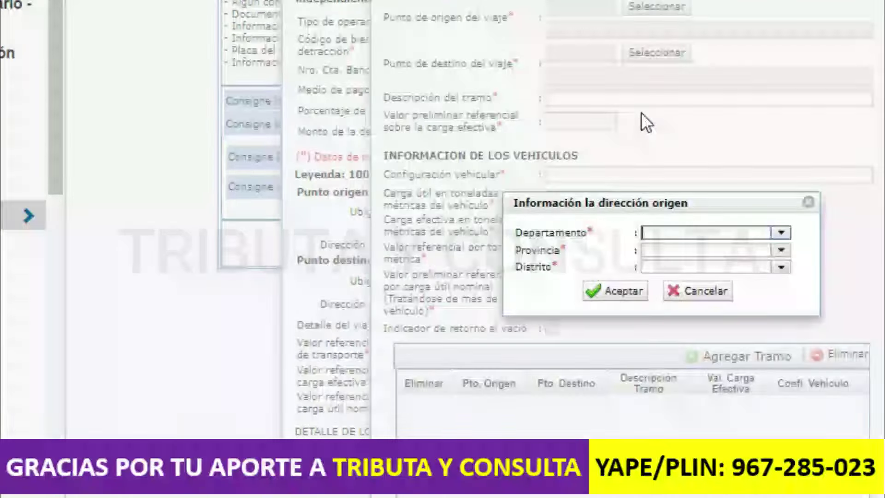
{"action": "left_click", "coordinate": [783, 235]}
{"action": "left_click_drag", "start_coordinate": [789, 278], "coordinate": [800, 366]}
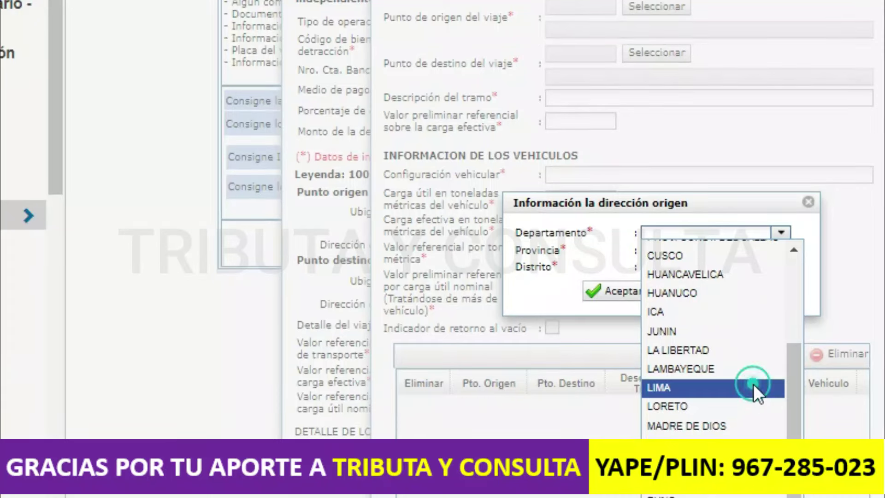
{"action": "left_click", "coordinate": [753, 383]}
{"action": "left_click", "coordinate": [781, 250]}
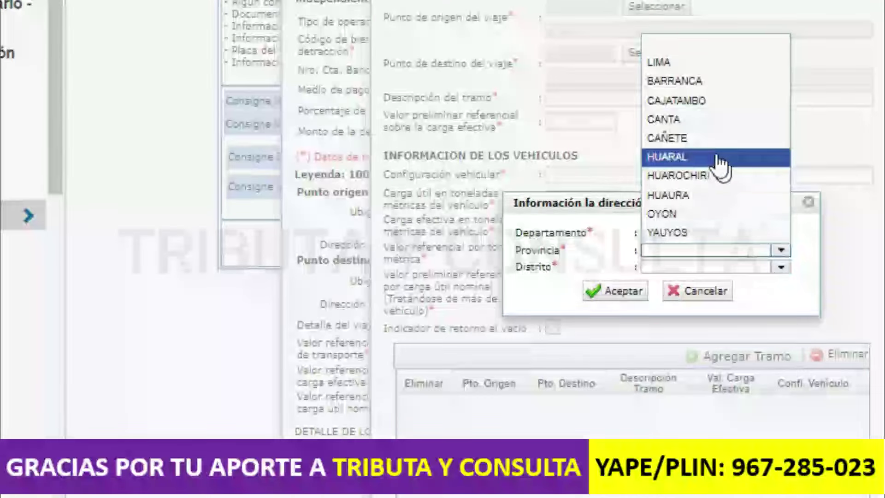
{"action": "left_click", "coordinate": [685, 64]}
{"action": "left_click", "coordinate": [780, 268]}
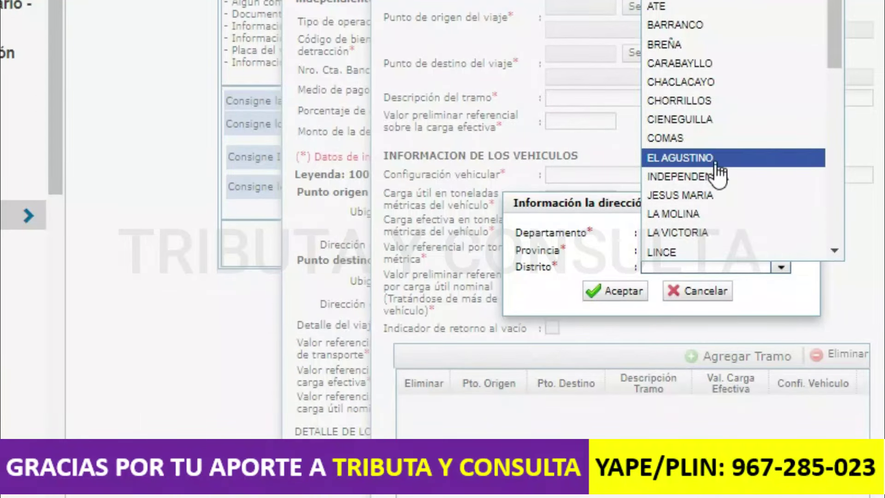
{"action": "left_click", "coordinate": [718, 175]}
{"action": "left_click", "coordinate": [627, 292]}
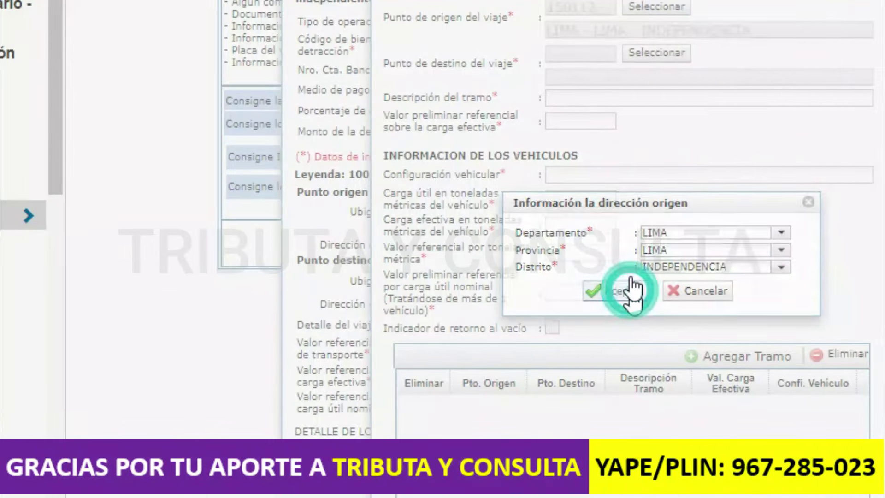
- Set the segment destination to JUNIN / YAULI / LA OROYA (ubigeo 120801)
{"action": "left_click", "coordinate": [667, 52]}
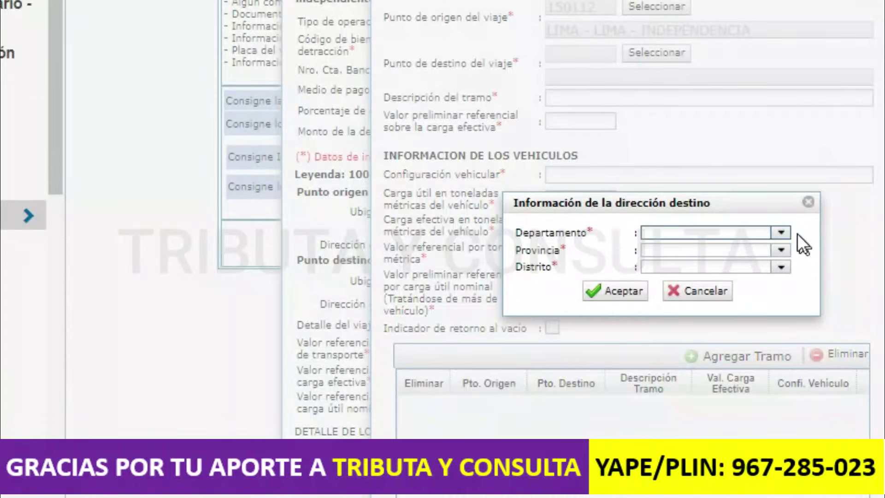
{"action": "left_click", "coordinate": [781, 233]}
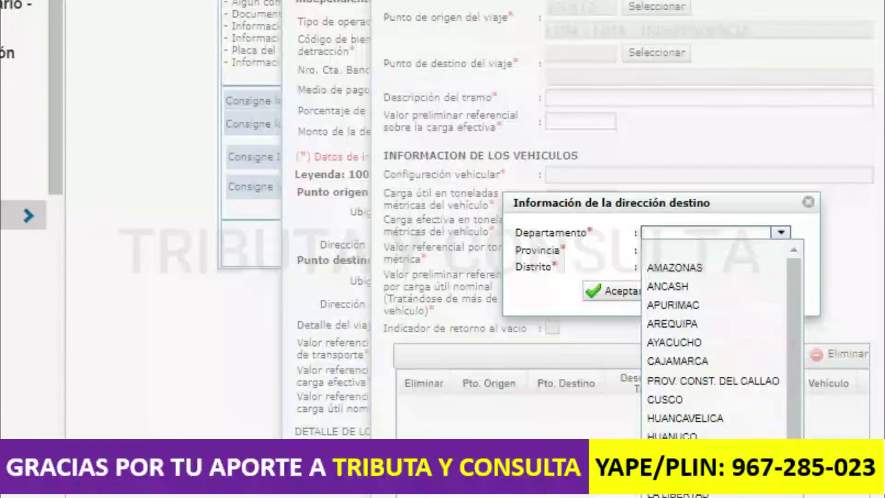
{"action": "left_click", "coordinate": [673, 473]}
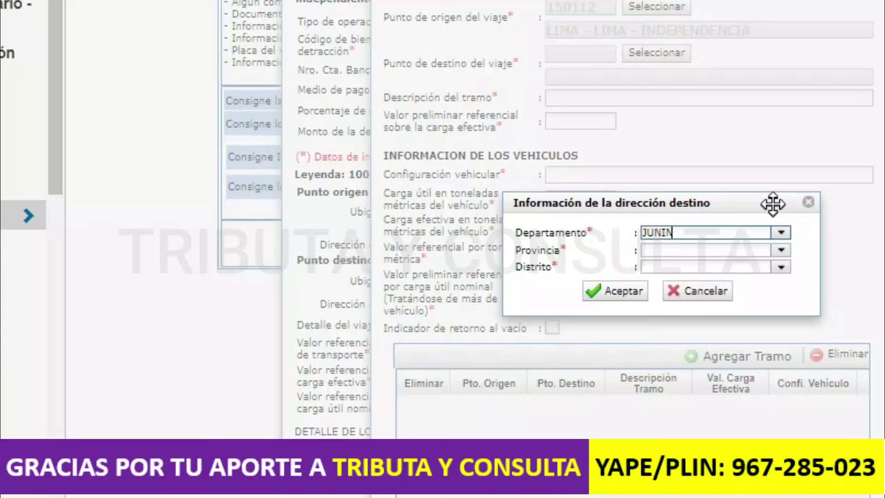
{"action": "left_click", "coordinate": [780, 251]}
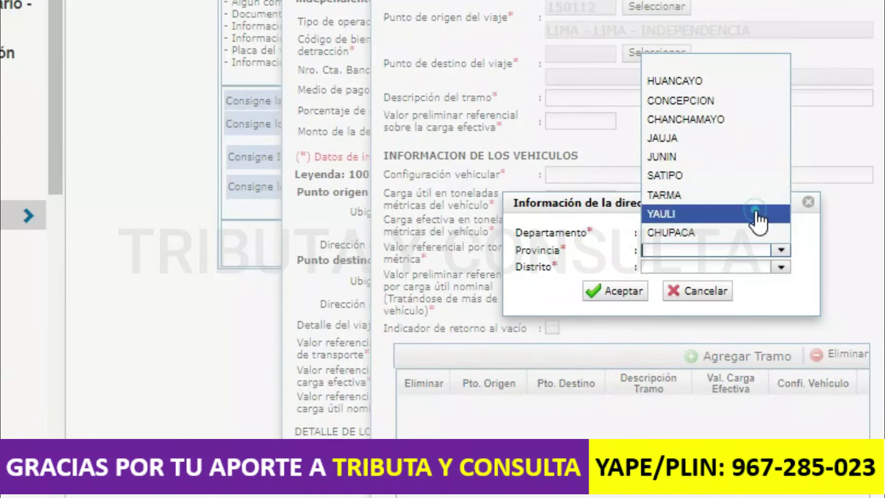
{"action": "left_click", "coordinate": [759, 217]}
{"action": "left_click", "coordinate": [781, 267]}
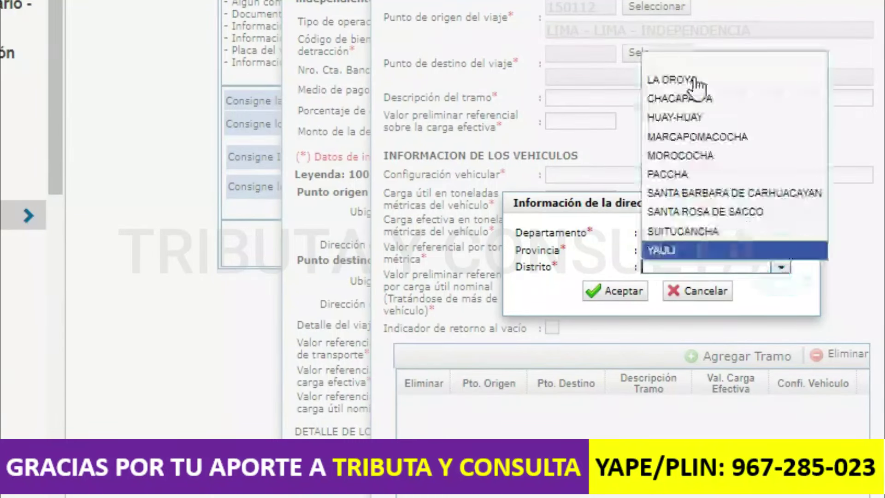
{"action": "left_click", "coordinate": [694, 80]}
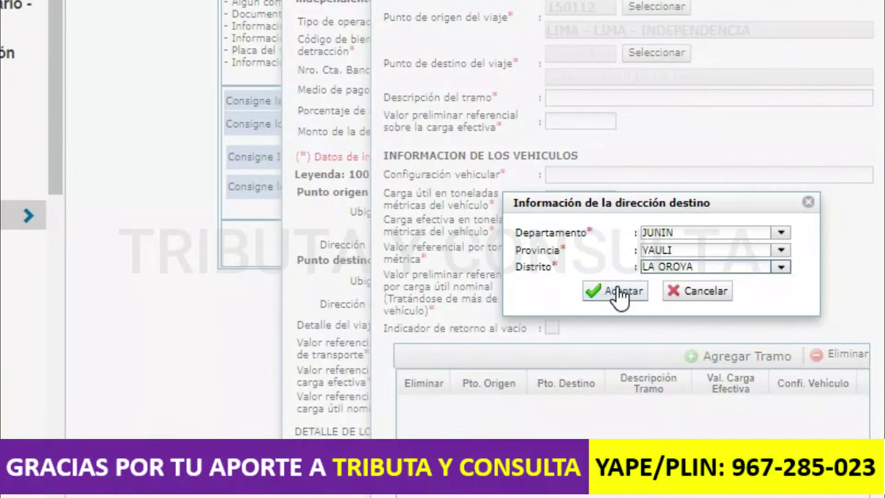
{"action": "left_click", "coordinate": [623, 291]}
{"action": "left_click", "coordinate": [611, 95]}
- Enter 'TRANSPORTES DE BIENES UNICO TRAMO' as the segment description
{"action": "type", "text": "TR"}
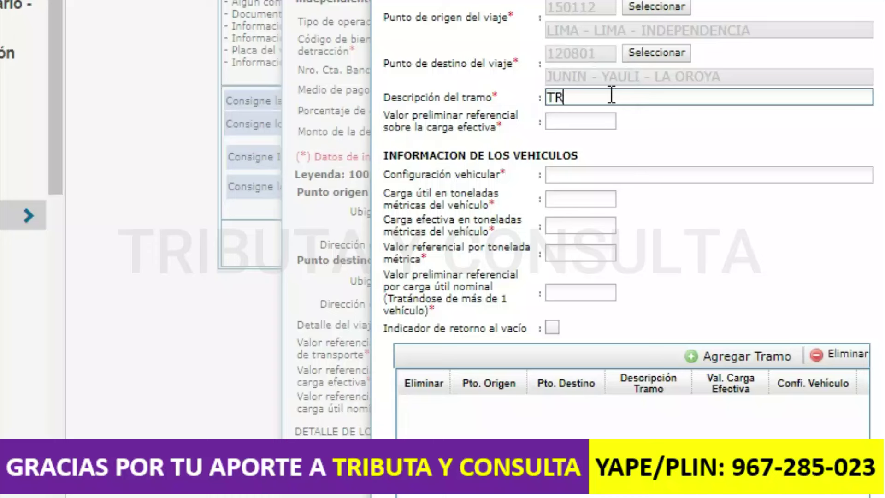
{"action": "type", "text": "ANSPORTES DE BI"}
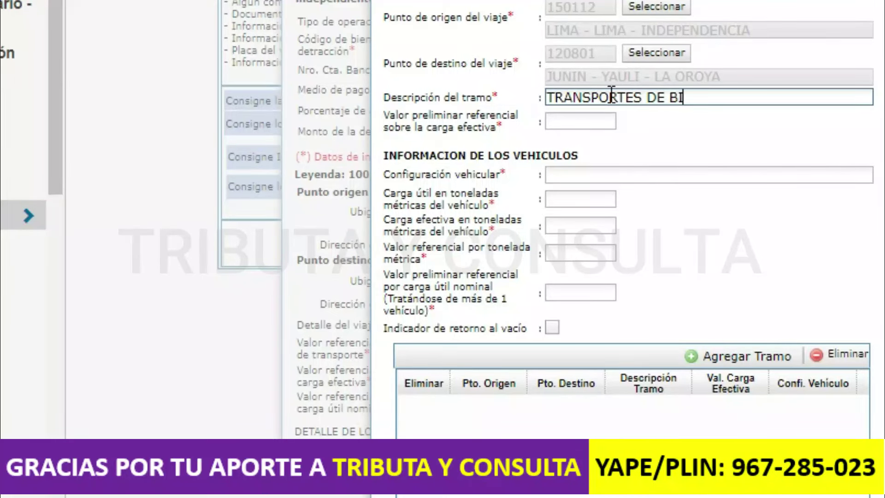
{"action": "type", "text": "ENES UNICO TRAMO"}
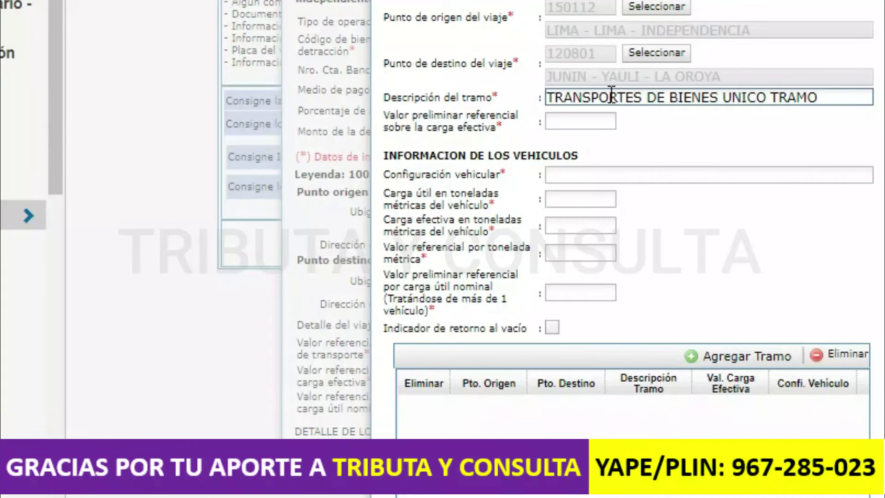
{"action": "left_click", "coordinate": [587, 122]}
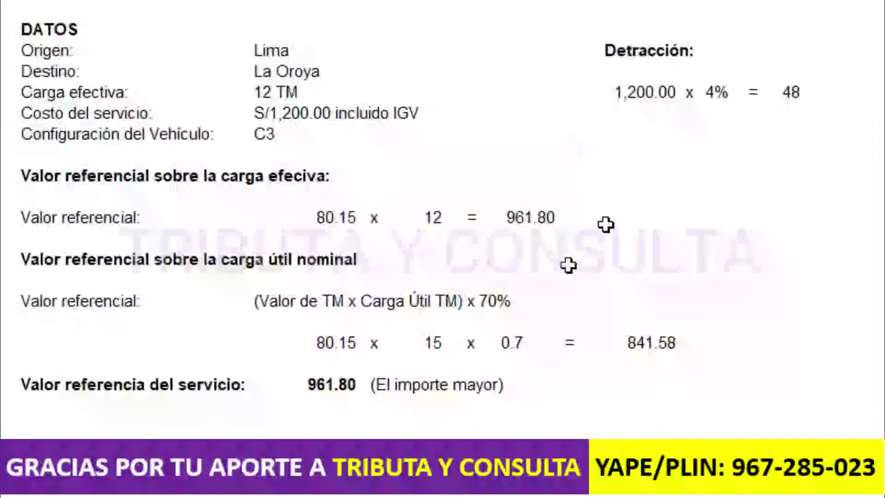
- Enter 961.80 as the segment's preliminary effective-load reference value
{"action": "left_click", "coordinate": [872, 286]}
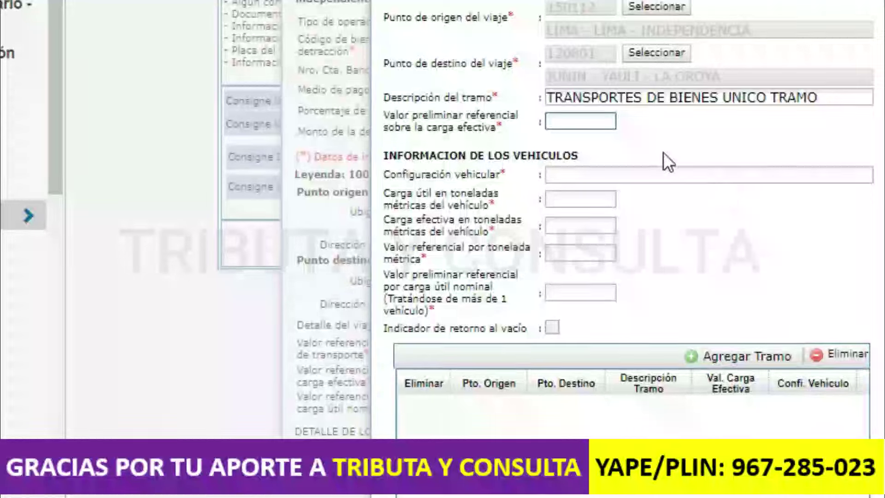
{"action": "type", "text": "961.80"}
{"action": "left_click", "coordinate": [647, 173]}
- Set vehicle configuration C3 with a 15 t payload and 12 t effective load
{"action": "type", "text": "C3"}
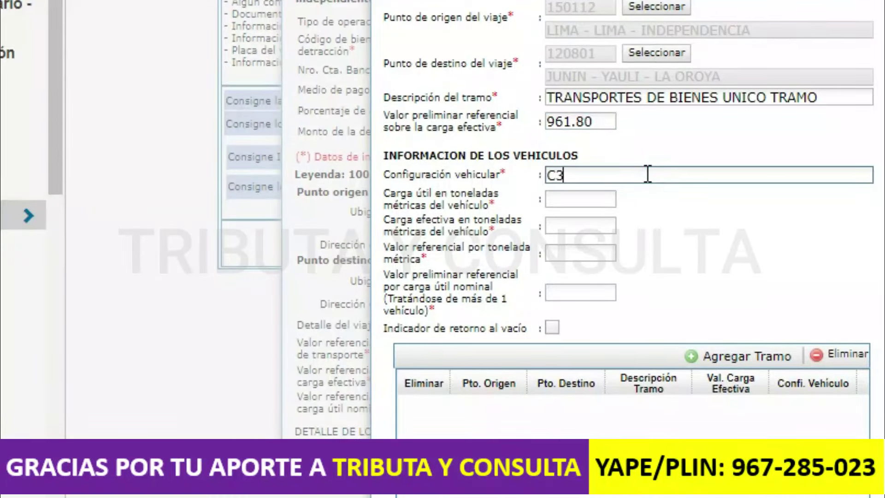
{"action": "left_click", "coordinate": [590, 202]}
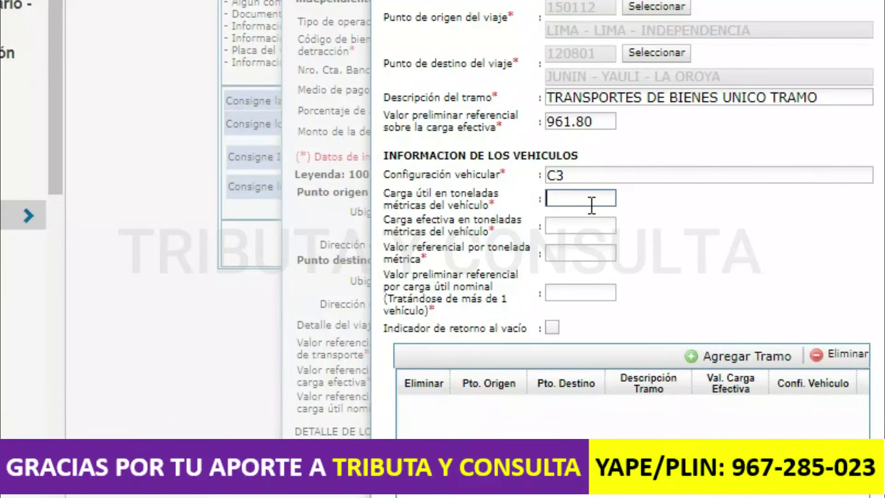
{"action": "type", "text": "15"}
{"action": "left_click", "coordinate": [574, 232]}
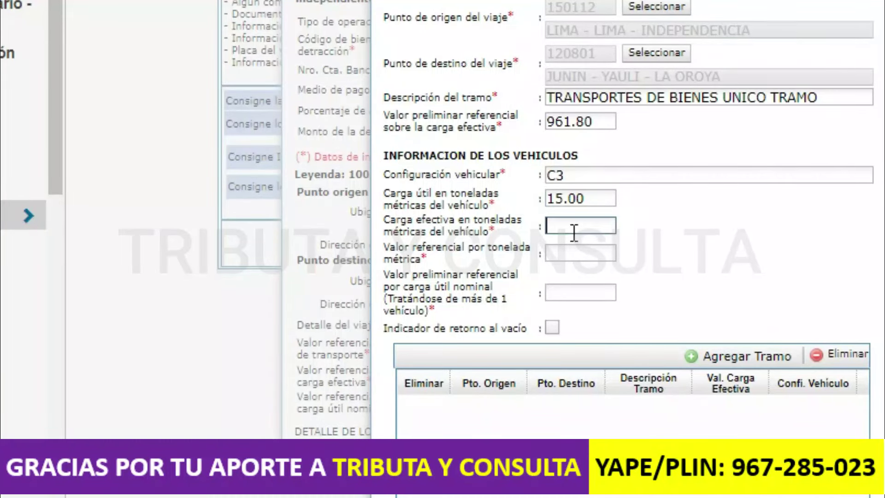
{"action": "type", "text": "12"}
- Check the spreadsheet and enter 80.15 as the reference value per tonne
{"action": "key", "text": "Tab"}
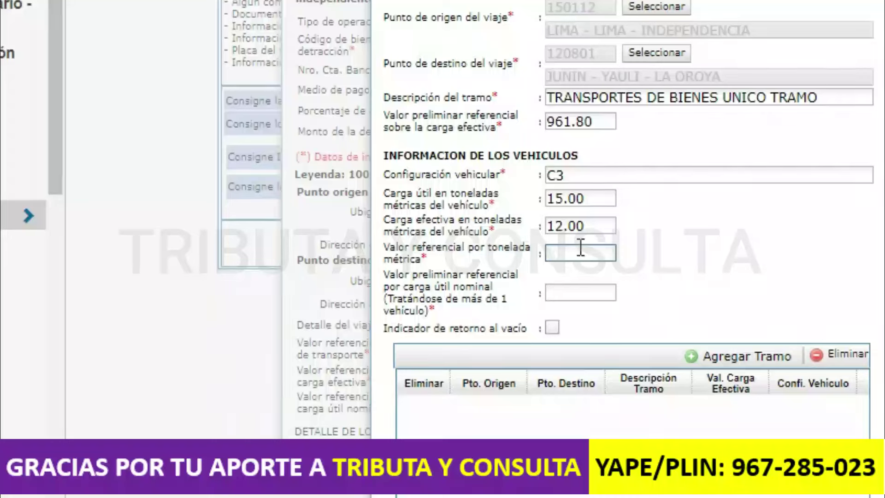
{"action": "key", "text": "alt+Tab"}
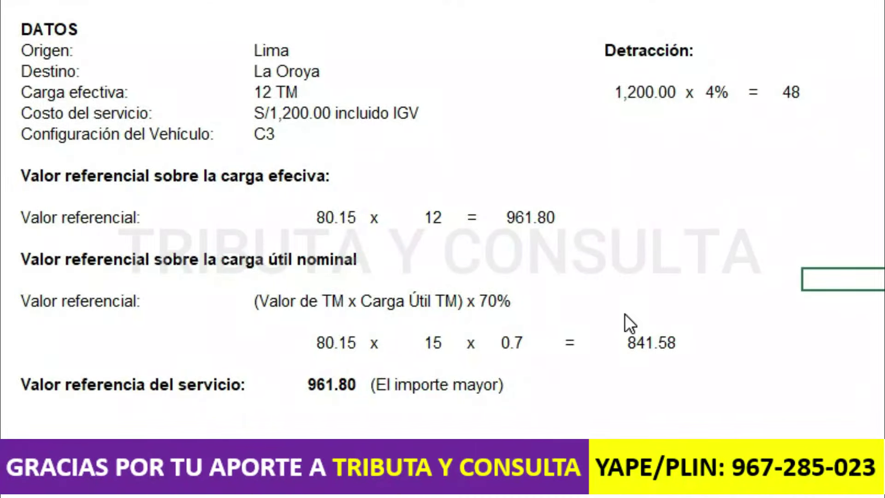
{"action": "key", "text": "alt+Tab"}
{"action": "type", "text": "80.15"}
{"action": "left_click", "coordinate": [573, 291]}
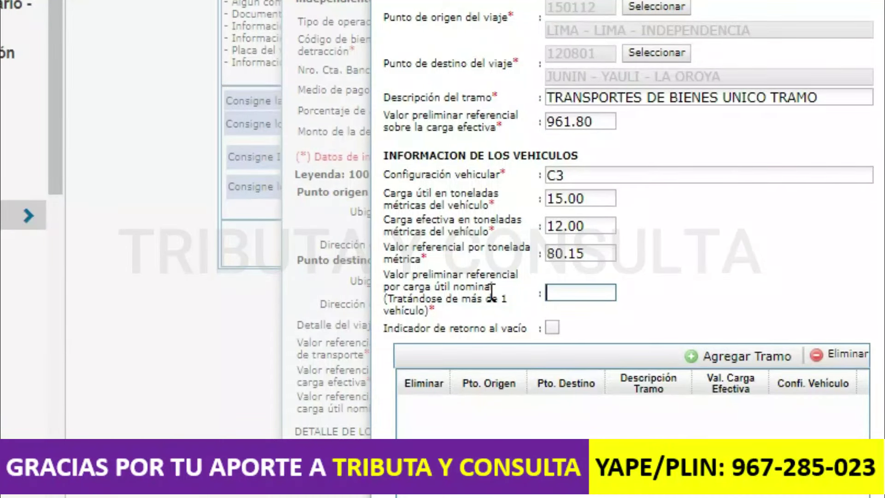
- Copy the 841.58 nominal-payload result from Excel into the preliminary nominal-payload reference field
{"action": "key", "text": "alt+Tab"}
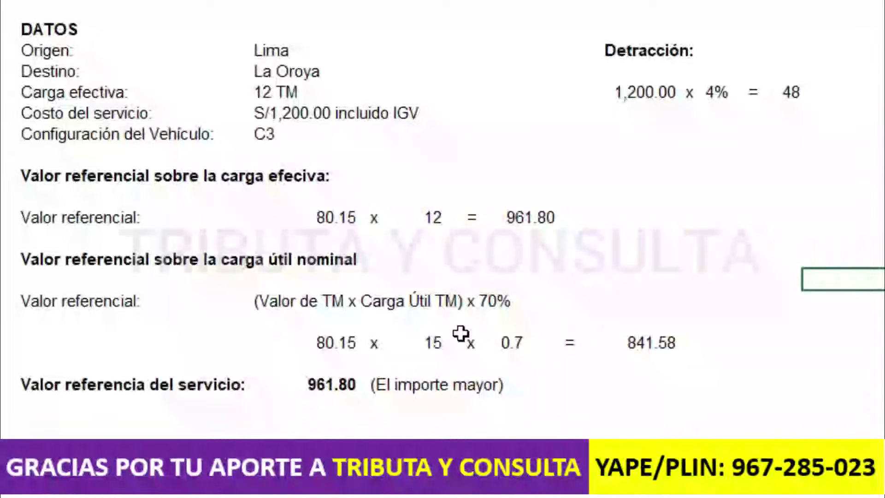
{"action": "left_click", "coordinate": [651, 342]}
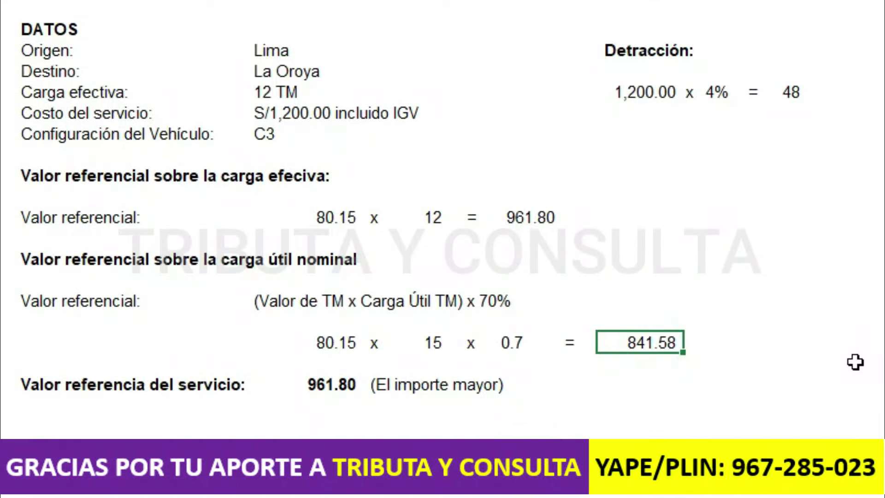
{"action": "key", "text": "ctrl+c"}
{"action": "key", "text": "alt+Tab"}
{"action": "type", "text": "841.58"}
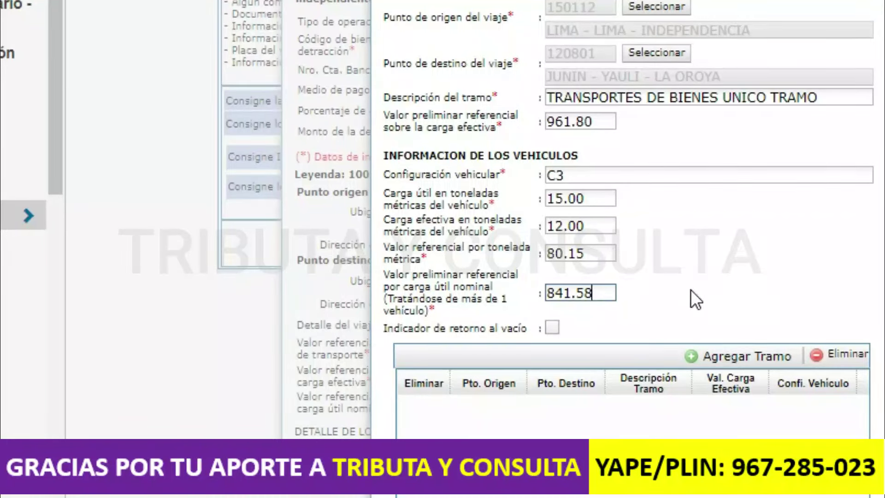
{"action": "left_click", "coordinate": [690, 290]}
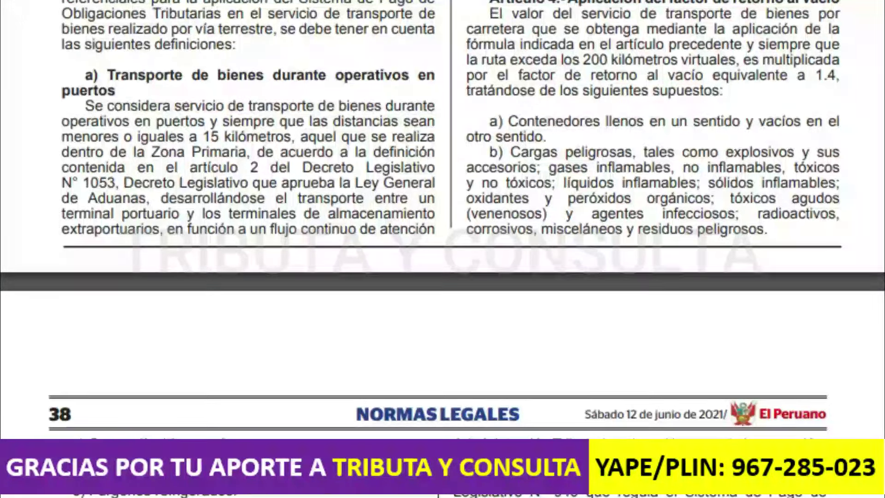
{"action": "scroll", "coordinate": [442, 248], "scroll_direction": "down", "scroll_amount": 4}
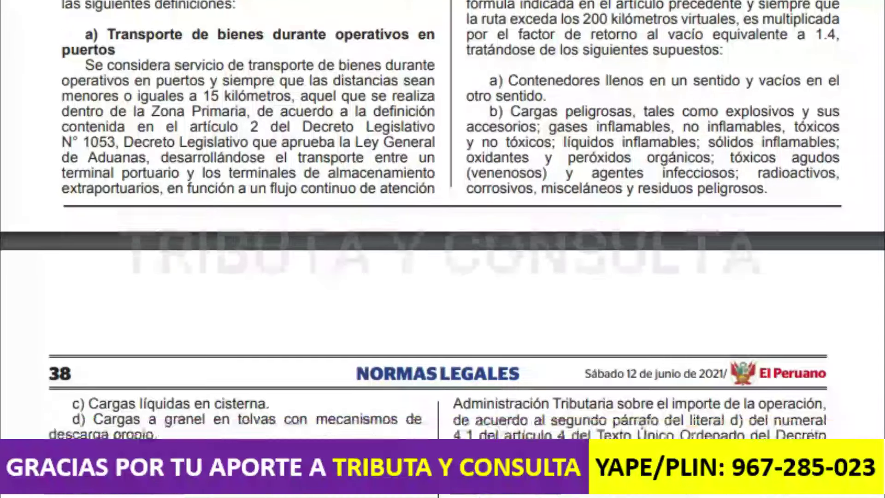
{"action": "scroll", "coordinate": [443, 249], "scroll_direction": "down", "scroll_amount": 2}
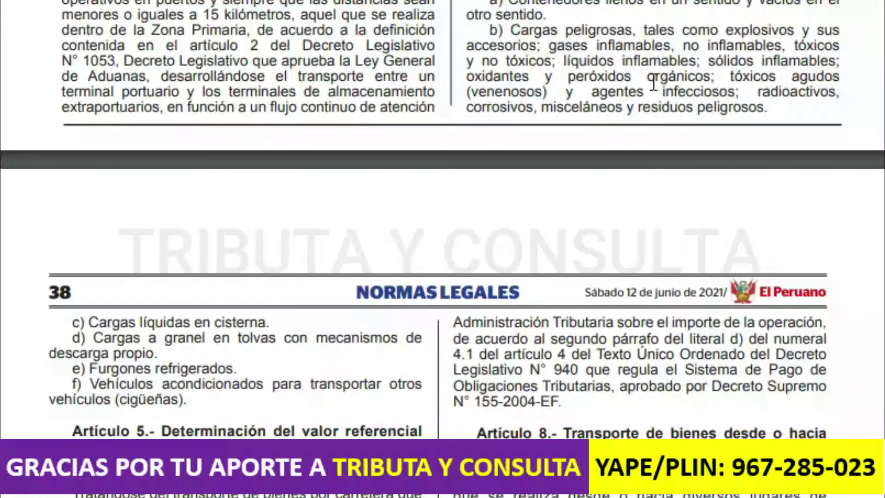
{"action": "triple_click", "coordinate": [182, 322]}
{"action": "triple_click", "coordinate": [168, 341]}
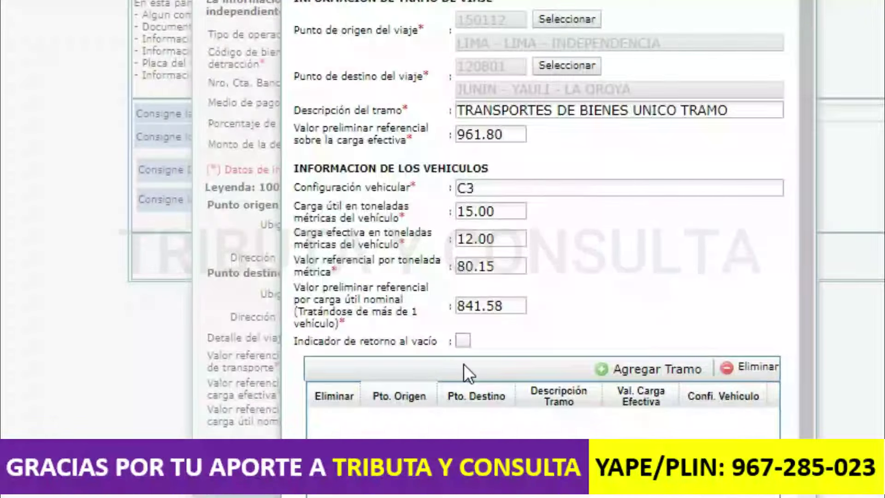
- Add the 150112–120801 C3 segment to the table and save the detracción details
{"action": "left_click", "coordinate": [616, 370]}
{"action": "left_click_drag", "start_coordinate": [806, 310], "coordinate": [808, 407]}
{"action": "left_click_drag", "start_coordinate": [525, 495], "coordinate": [580, 495]}
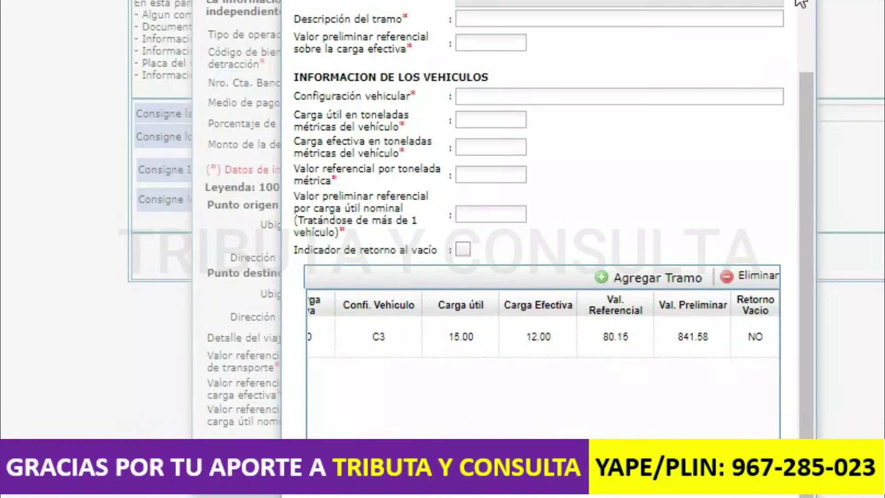
{"action": "left_click", "coordinate": [847, 7]}
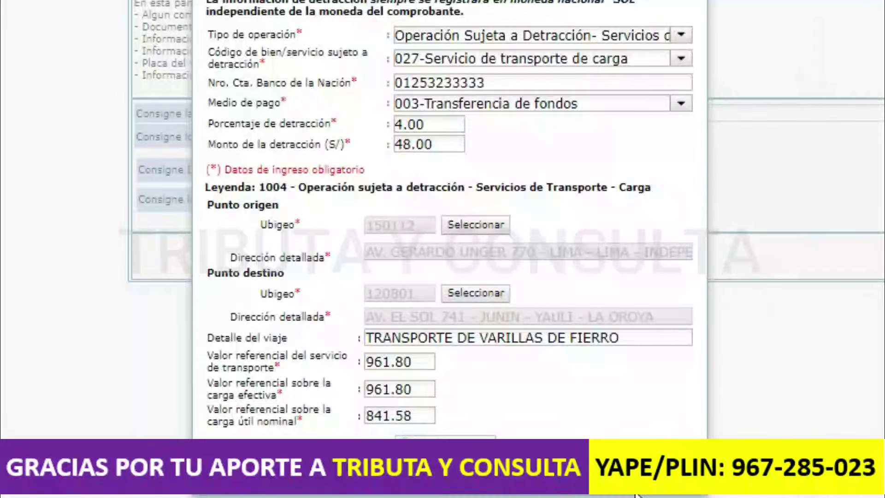
{"action": "left_click", "coordinate": [444, 445]}
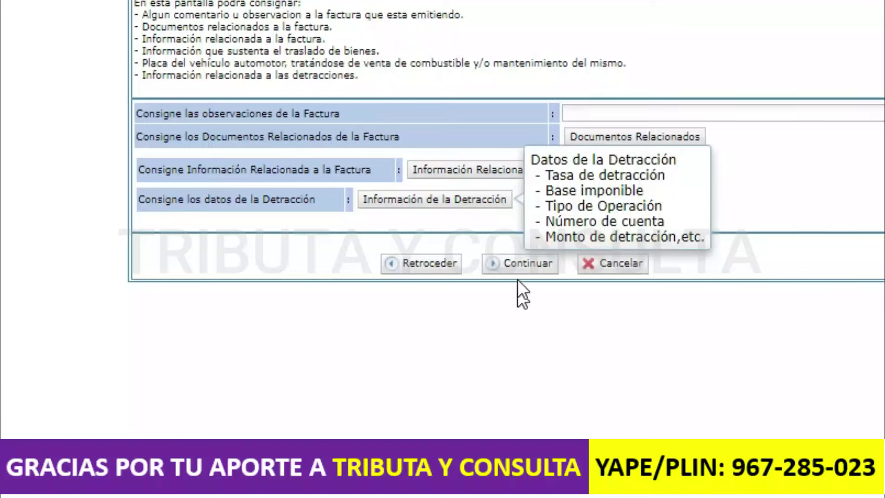
- Continue to the invoice summary and scroll to the S/ 48.00 detracción block at 4.00%
{"action": "left_click", "coordinate": [515, 269]}
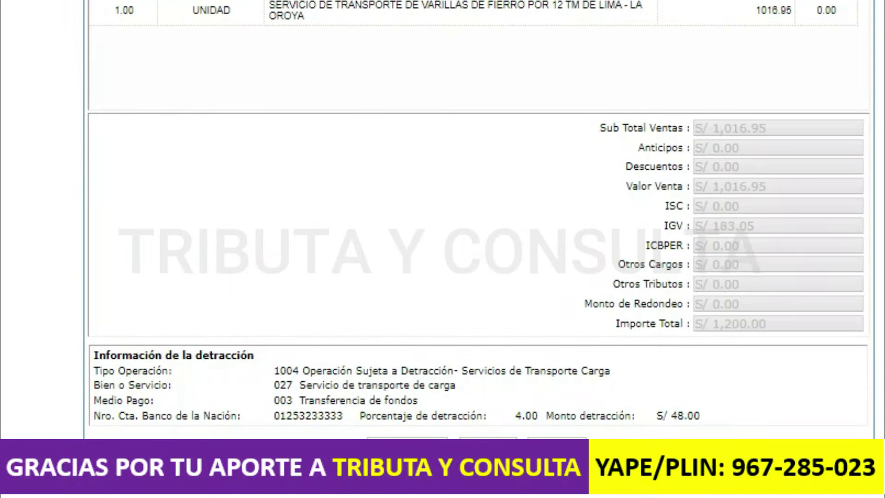
{"action": "scroll", "coordinate": [479, 230], "scroll_direction": "down", "scroll_amount": 4}
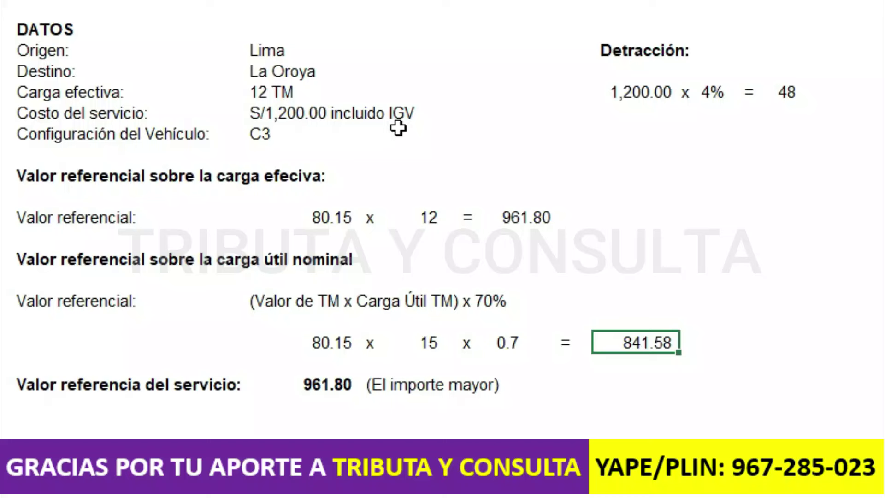
- Change the service cost amount from 1,200 to S/800.00
{"action": "left_click", "coordinate": [276, 115]}
{"action": "double_click", "coordinate": [286, 120]}
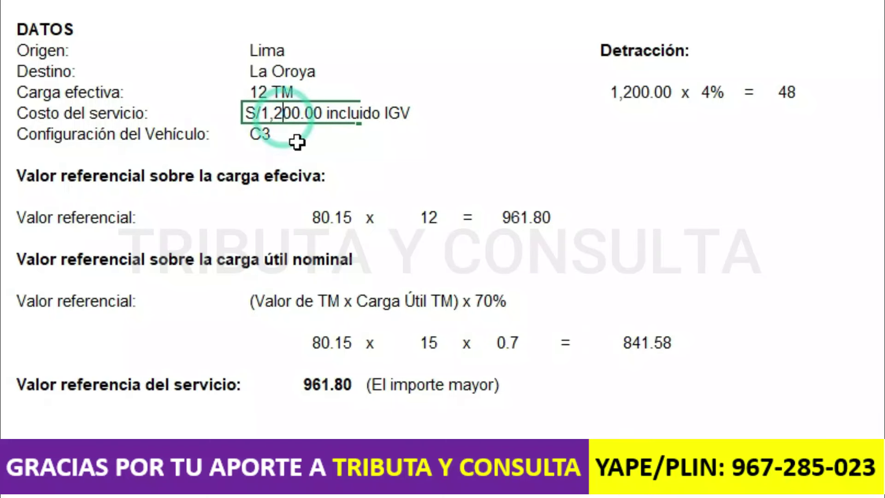
{"action": "key", "text": "BackSpace"}
{"action": "key", "text": "BackSpace"}
{"action": "key", "text": "BackSpace"}
{"action": "type", "text": "8"}
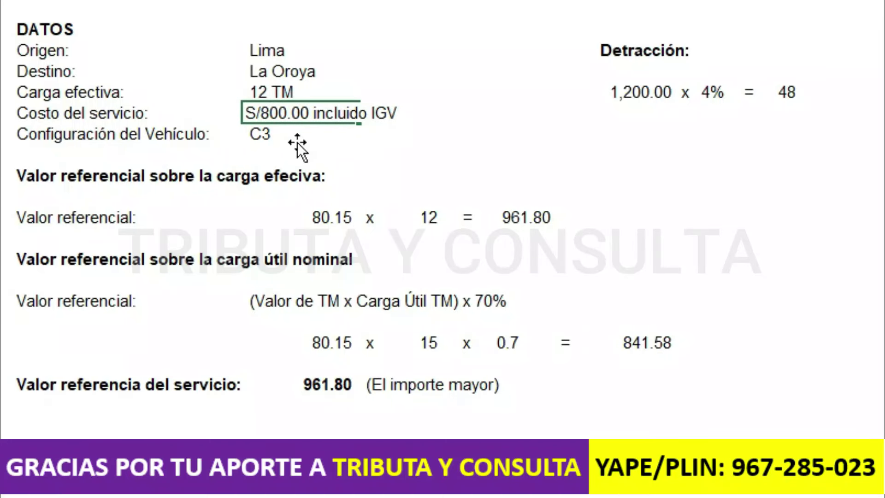
{"action": "key", "text": "Return"}
- Make the detracción base a formula referencing the 961.80 reference value cell
{"action": "left_click", "coordinate": [650, 96]}
{"action": "type", "text": "+"}
{"action": "left_click", "coordinate": [314, 385]}
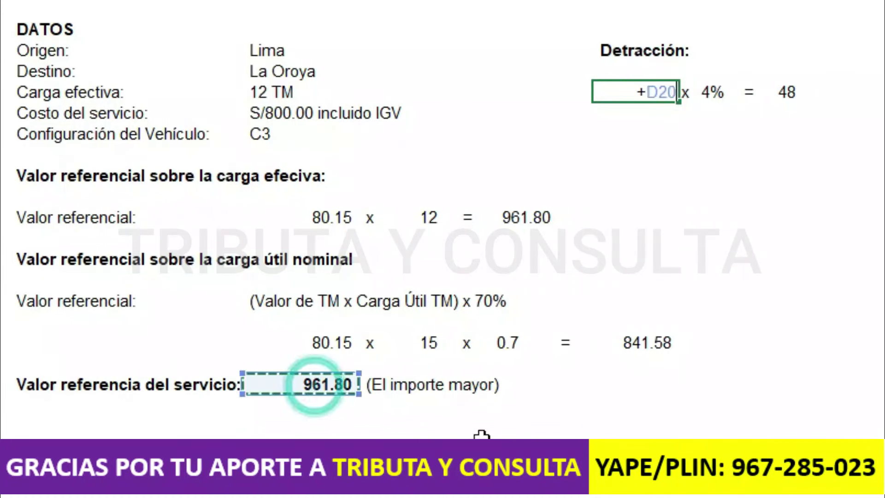
{"action": "key", "text": "Return"}
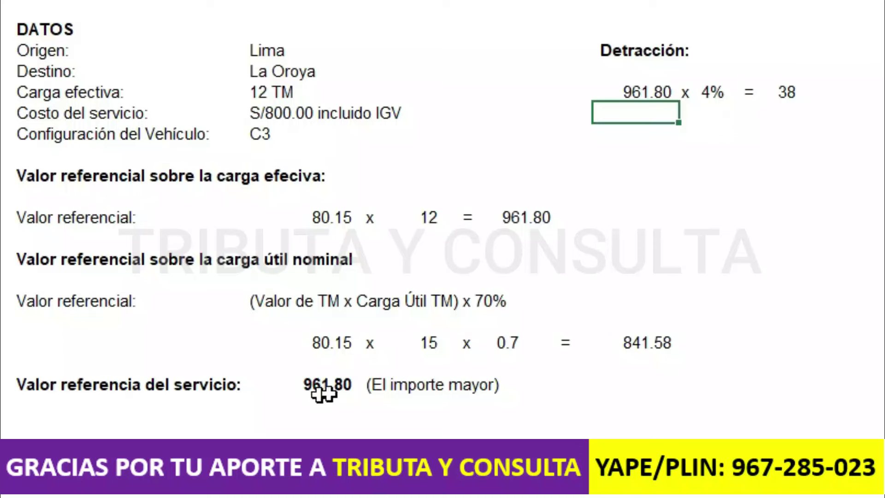